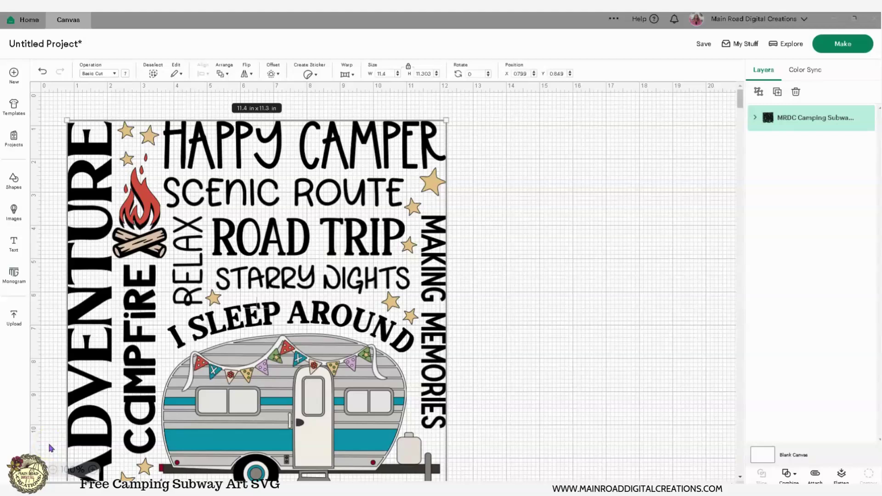
Step: Shrink the camping design to about 8.83 × 8.76 in, place it nearer the middle of the canvas and ungroup it
drag(448, 121, 363, 205)
drag(314, 283, 414, 192)
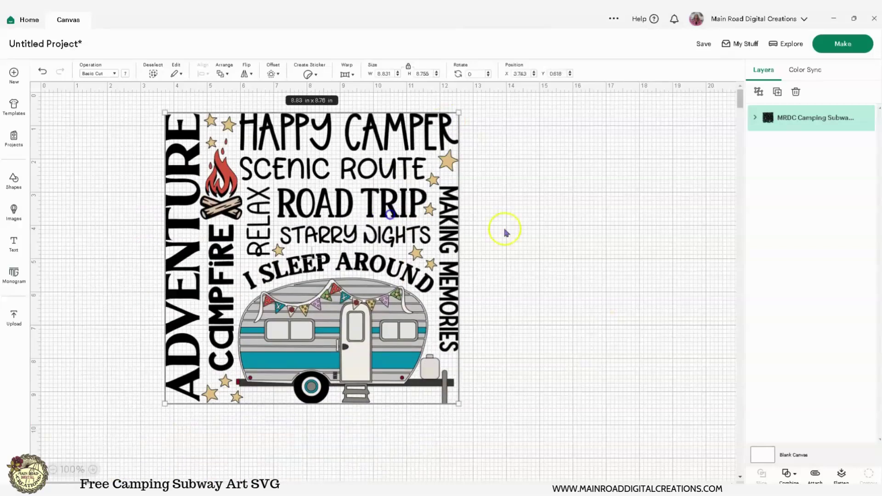
click(754, 117)
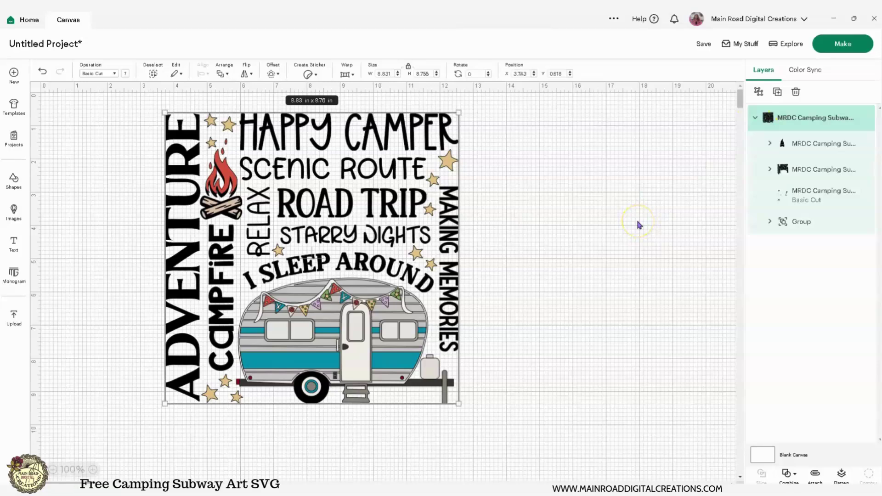
right_click(370, 226)
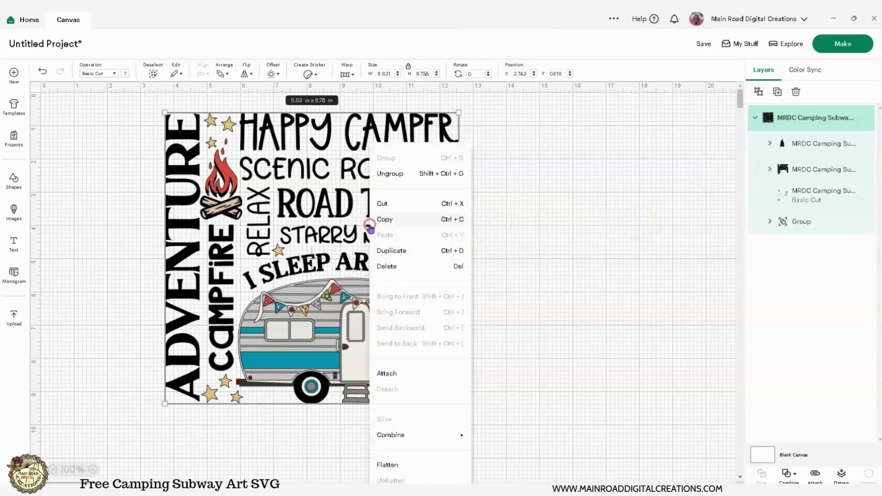
click(392, 173)
click(625, 200)
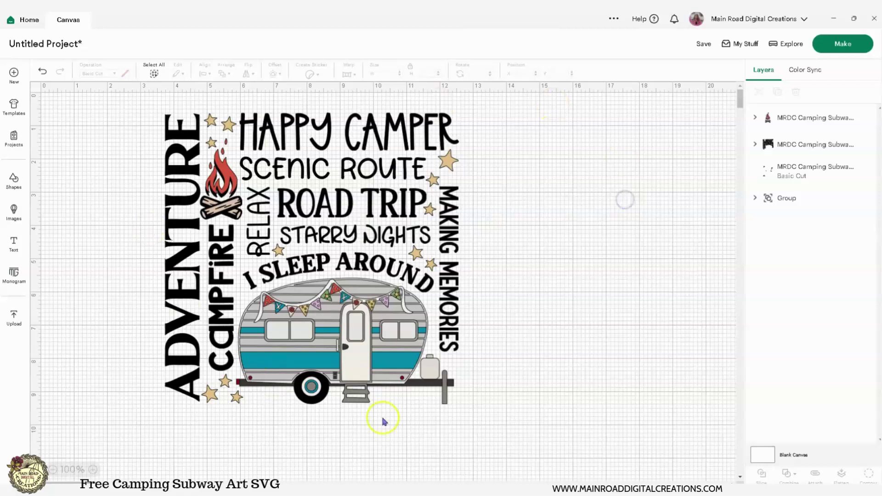
Step: Preview the cutting mats, spread the black words apart on mat 10 and return to the canvas without cutting
click(842, 42)
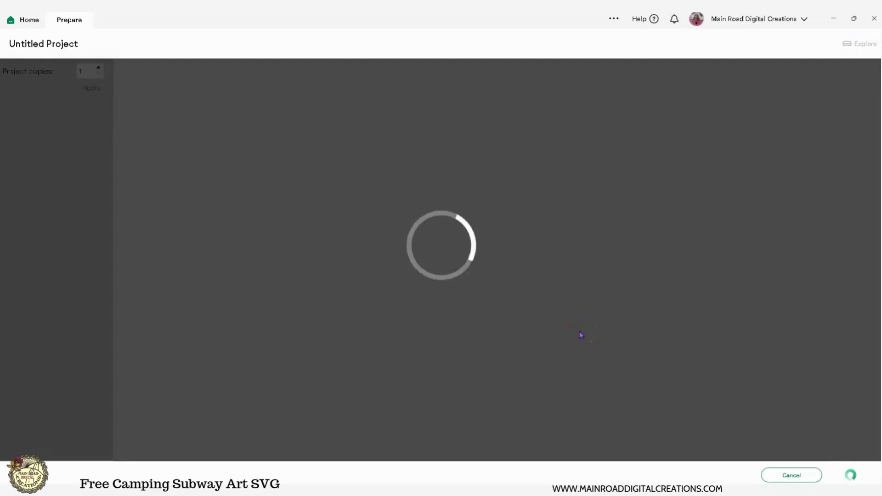
scroll(84, 316, down, 10)
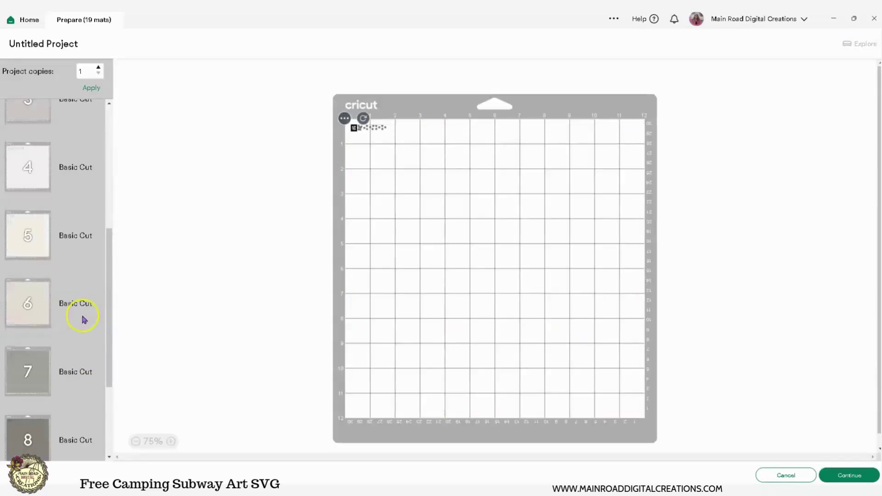
click(27, 242)
drag(565, 261, 568, 349)
drag(478, 260, 550, 290)
drag(518, 232, 563, 249)
drag(481, 194, 502, 197)
drag(405, 184, 420, 227)
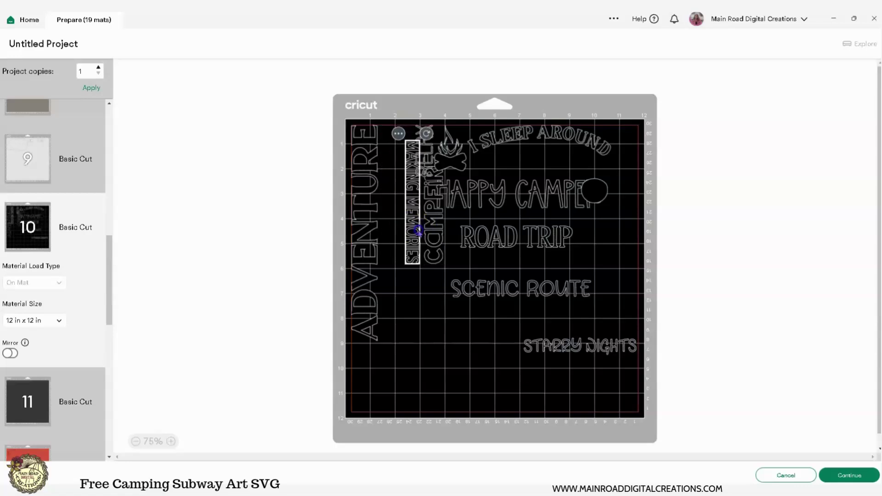
click(769, 478)
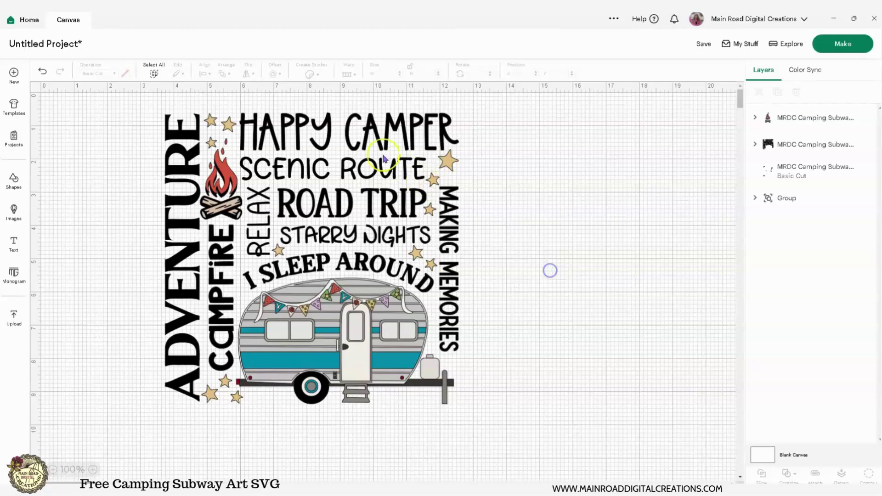
Step: Move the coloured campfire out of the design, beside the word ADVENTURE, and attach the black lettering group
click(809, 144)
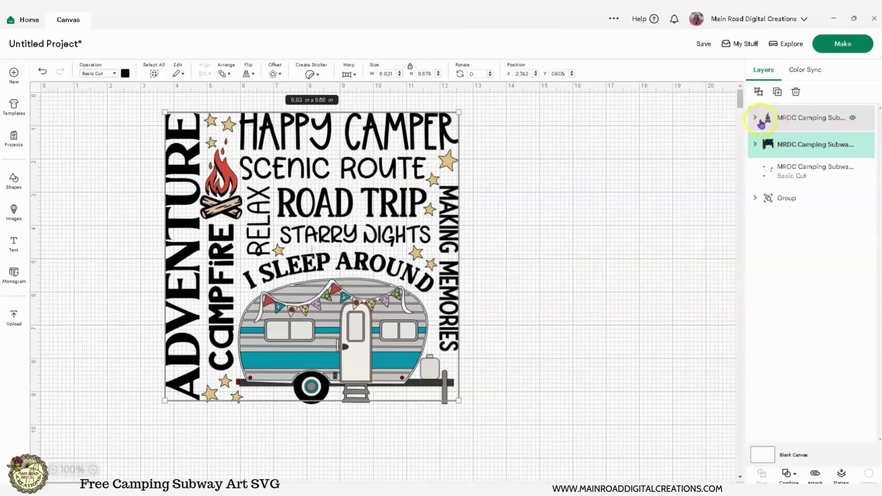
drag(210, 195, 105, 204)
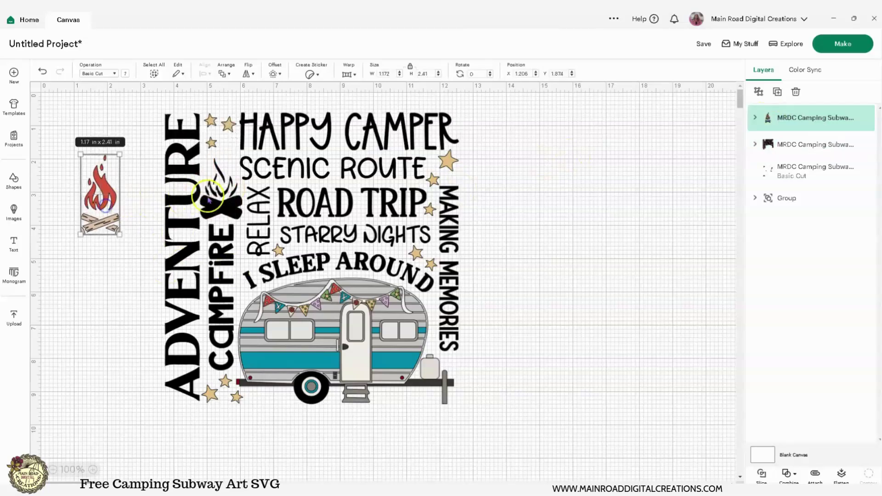
click(802, 145)
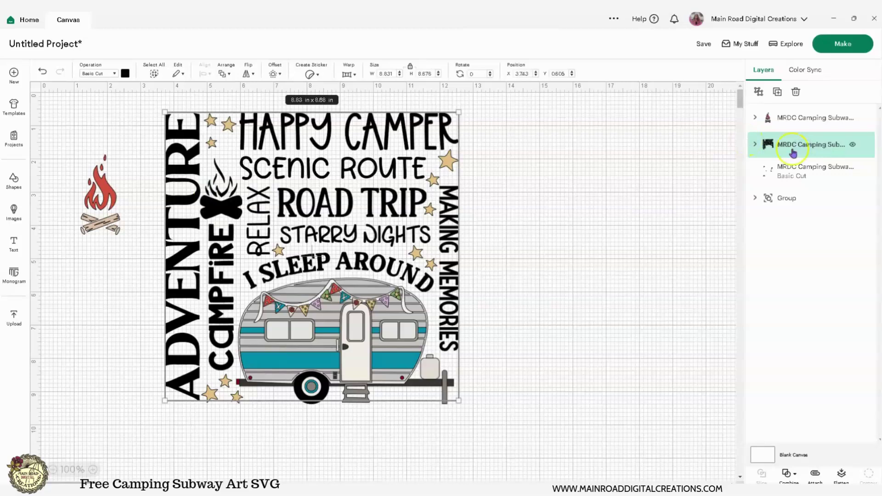
click(754, 144)
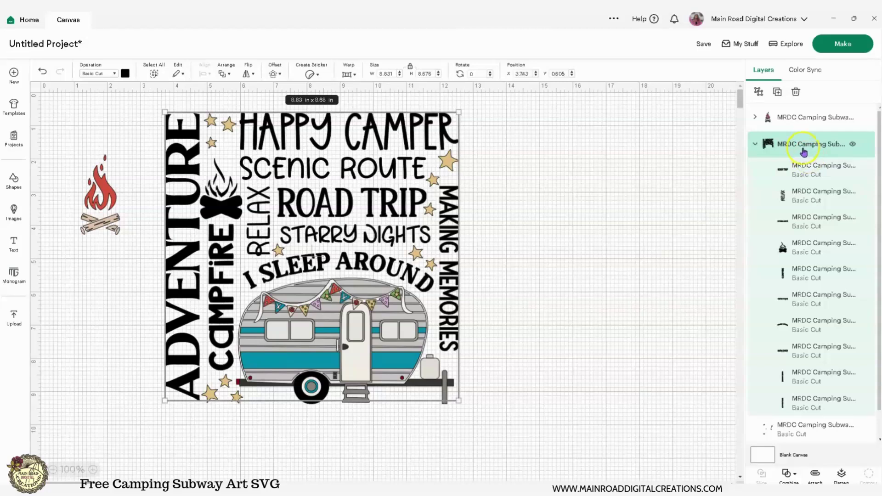
click(815, 476)
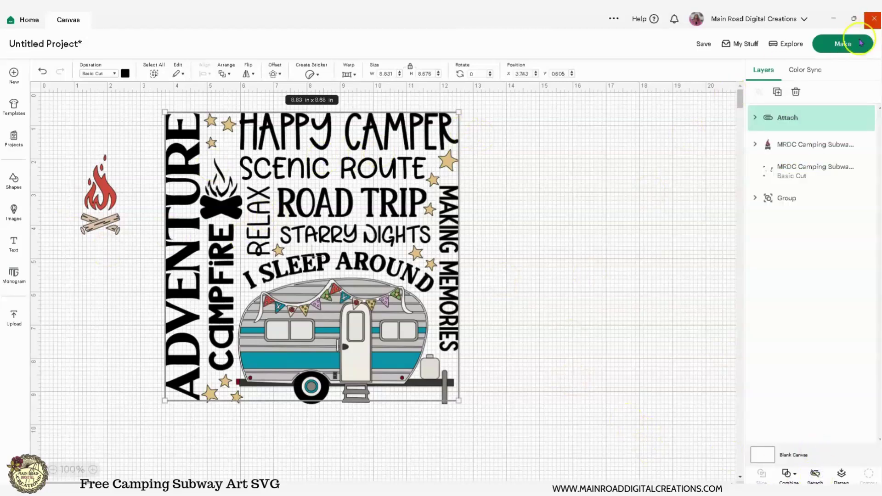
Step: Preview mat 10 with the attached lettering, reposition the circle and the lettering block, and return to the canvas
click(843, 45)
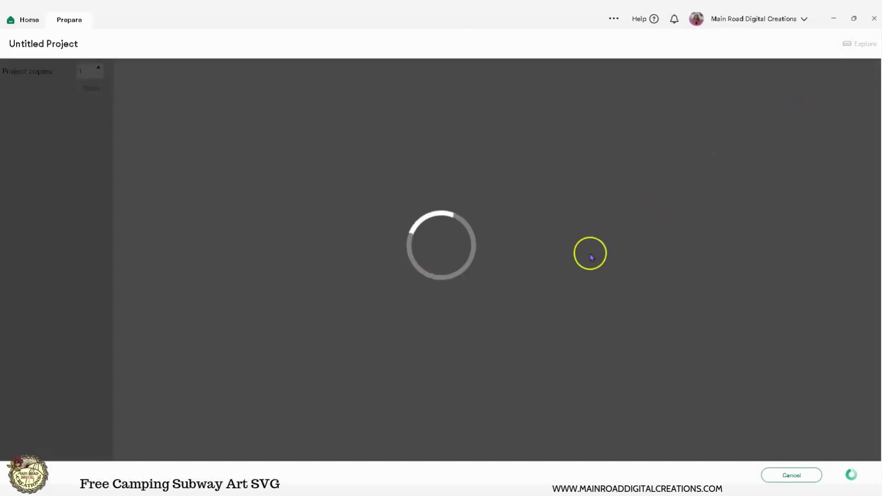
scroll(53, 335, down, 8)
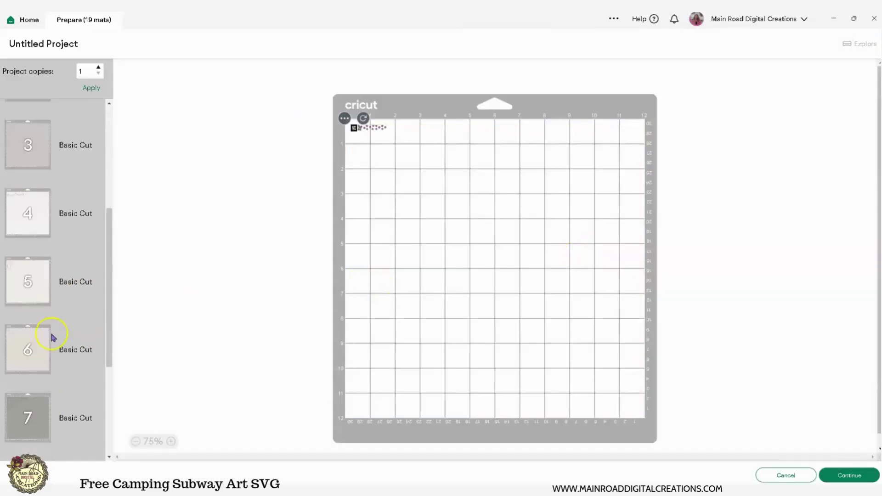
scroll(54, 337, down, 3)
click(27, 270)
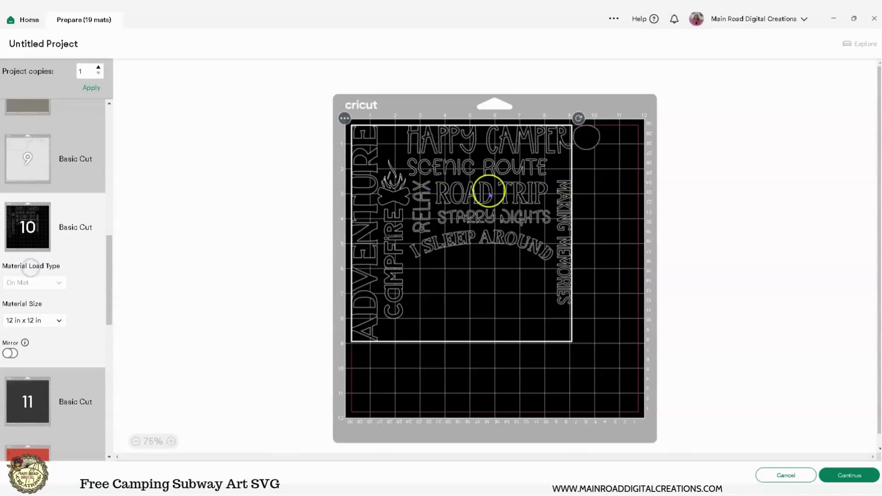
drag(593, 139, 625, 393)
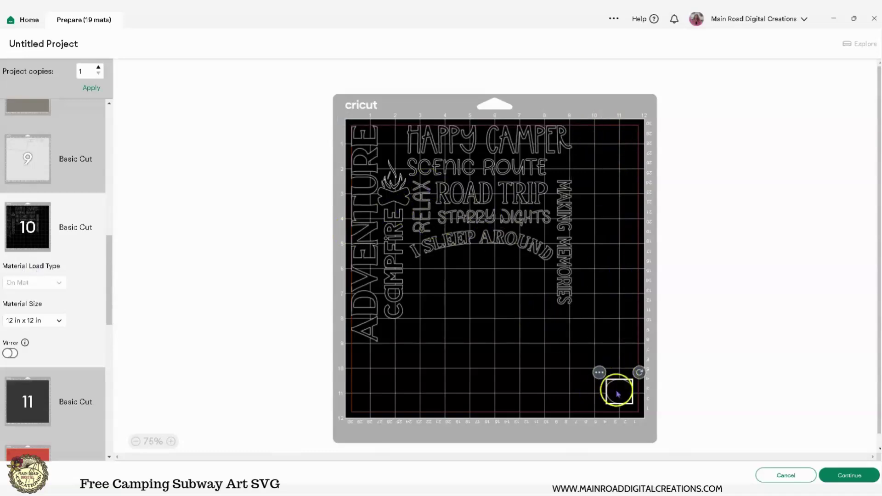
drag(509, 222, 518, 231)
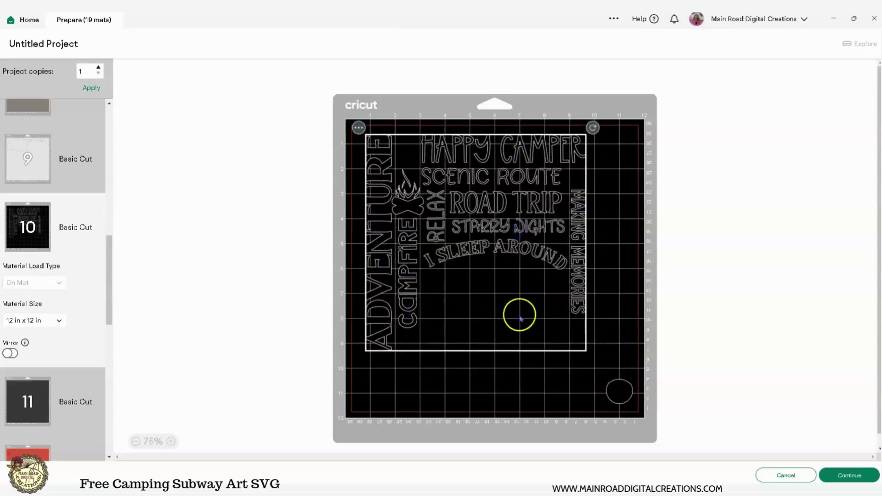
click(783, 475)
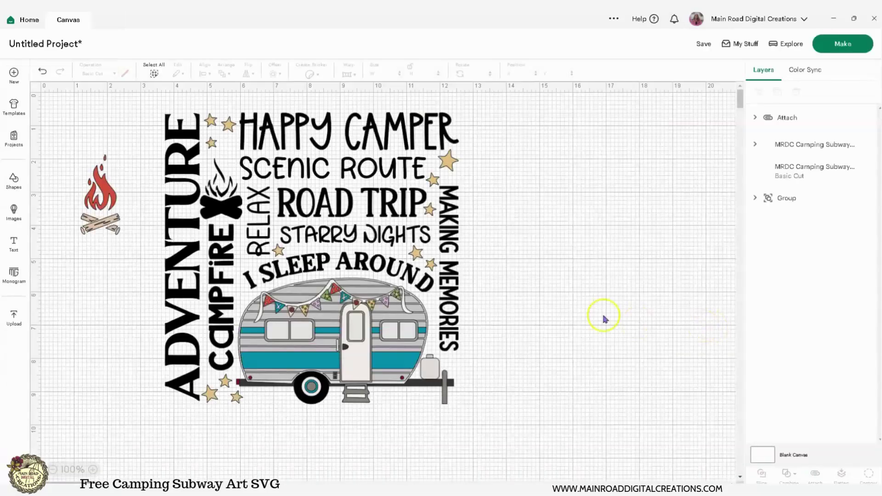
Step: Move the stars out of the design to below the coloured campfire and set the black lettering back around the trailer
drag(453, 168, 658, 169)
drag(228, 124, 89, 453)
drag(495, 275, 277, 269)
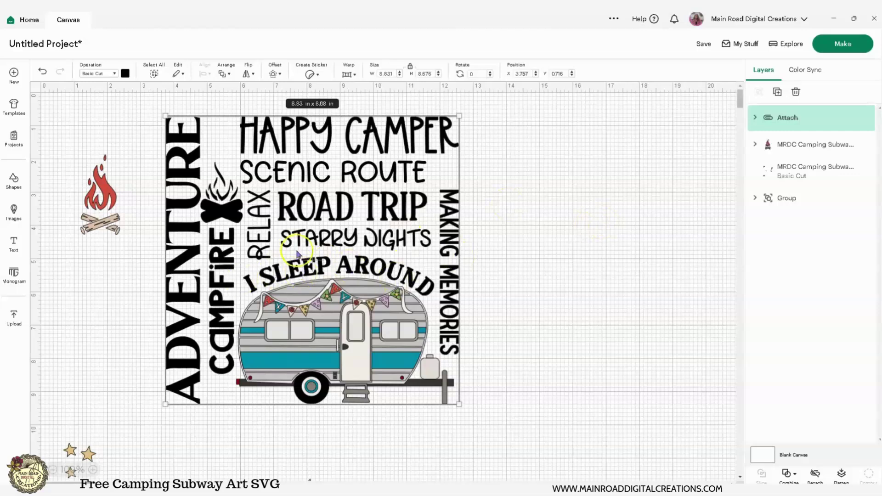
Step: Detach the black lettering and ungroup it into separate words
click(103, 193)
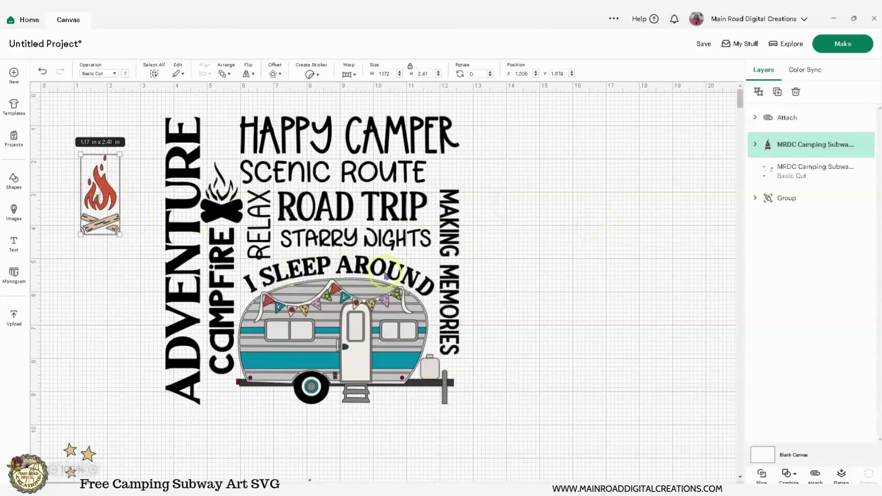
click(584, 260)
click(427, 276)
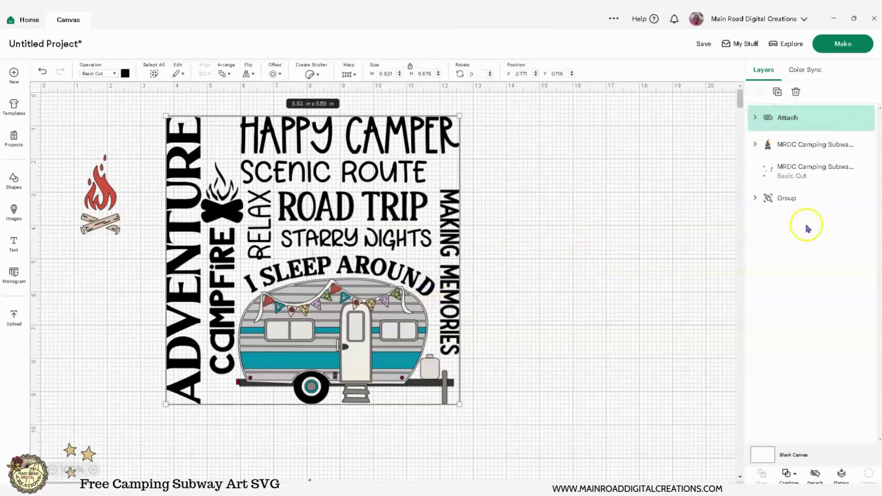
click(815, 474)
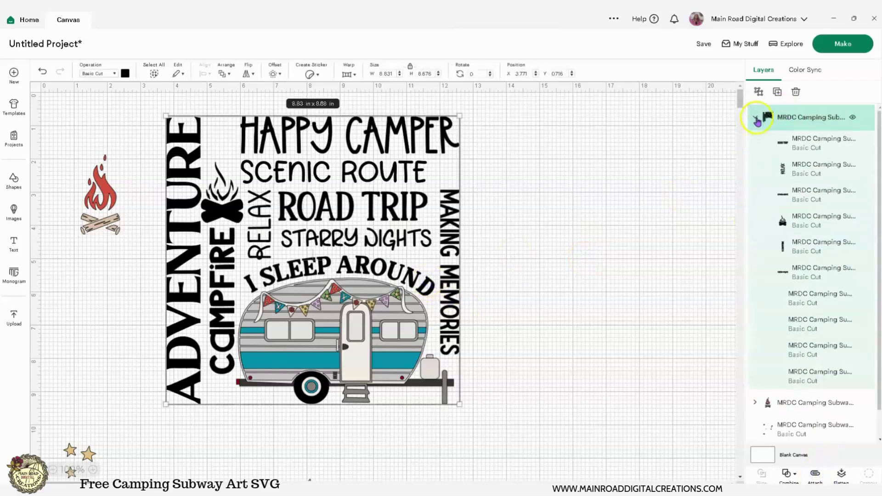
right_click(346, 154)
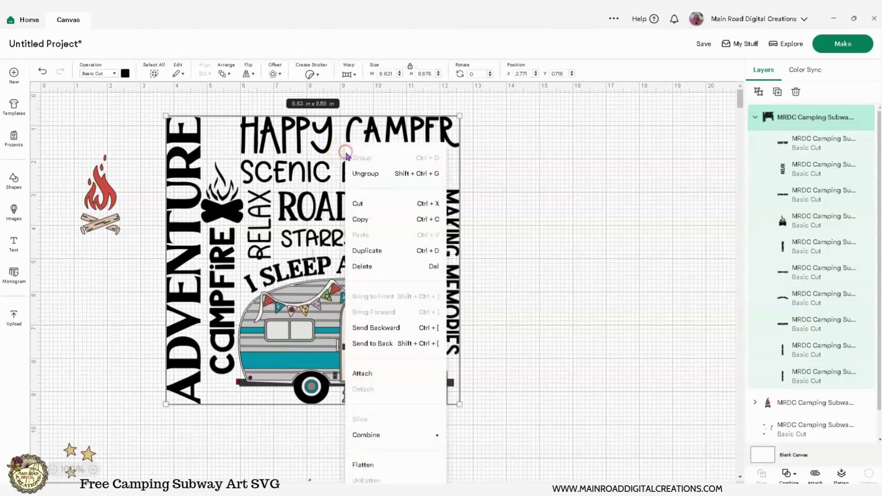
click(371, 174)
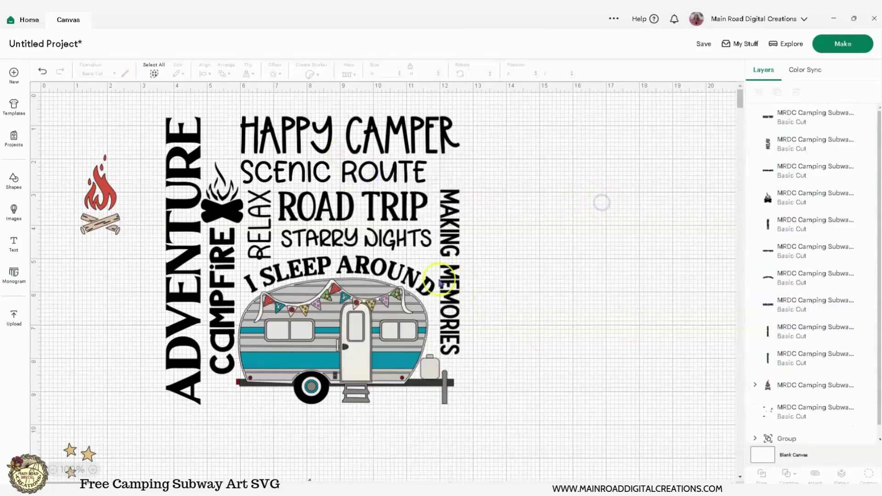
Step: Move the curved phrase "I SLEEP AROUND" out of the design to the empty canvas area beside the trailer
click(398, 273)
drag(373, 274, 645, 409)
click(559, 260)
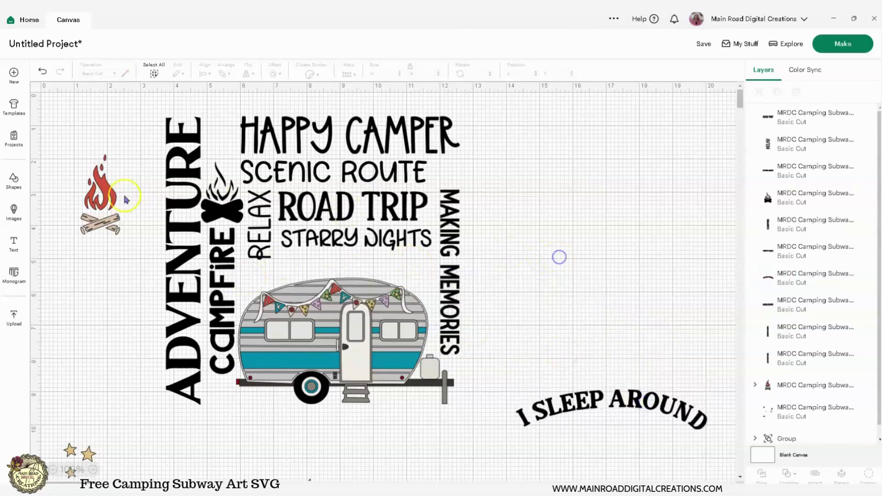
Step: Add a new text object and place it in the empty area beside "MAKING MEMORIES"
click(19, 243)
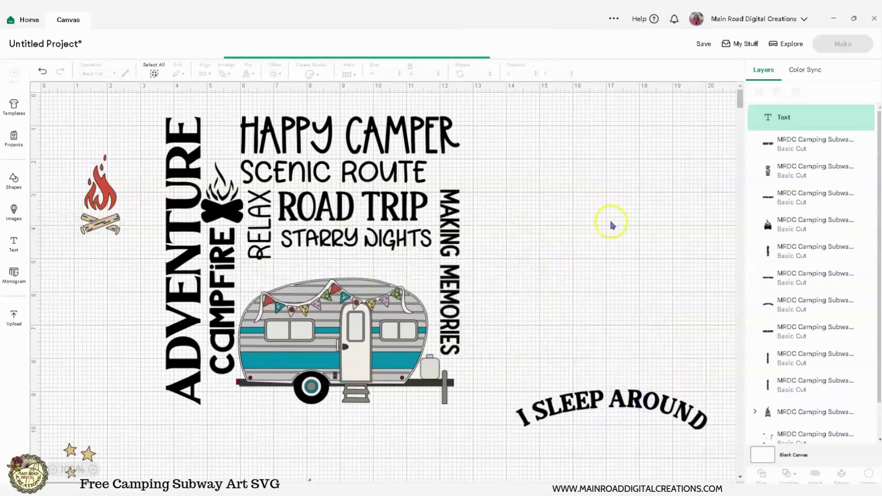
click(197, 452)
click(134, 312)
drag(135, 312, 557, 237)
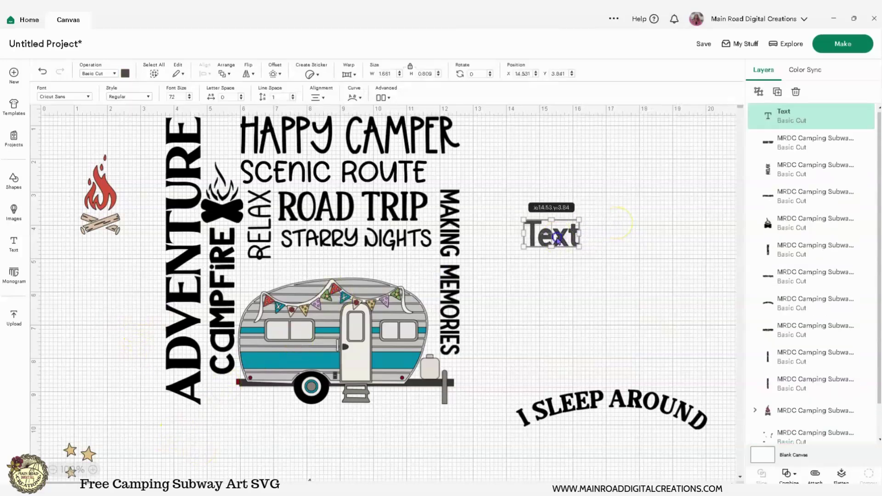
Step: Replace the placeholder text with the family's name in capitals, in the form "THE … FAMILY"
double_click(557, 237)
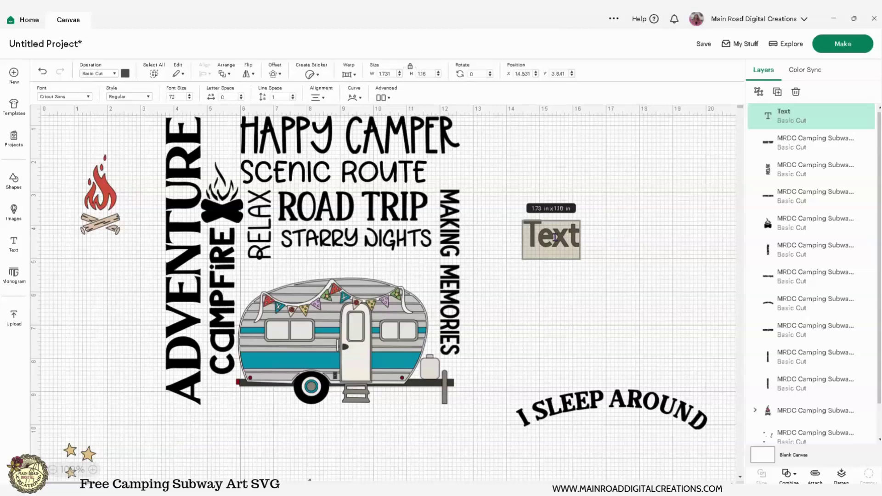
text(THELEW)
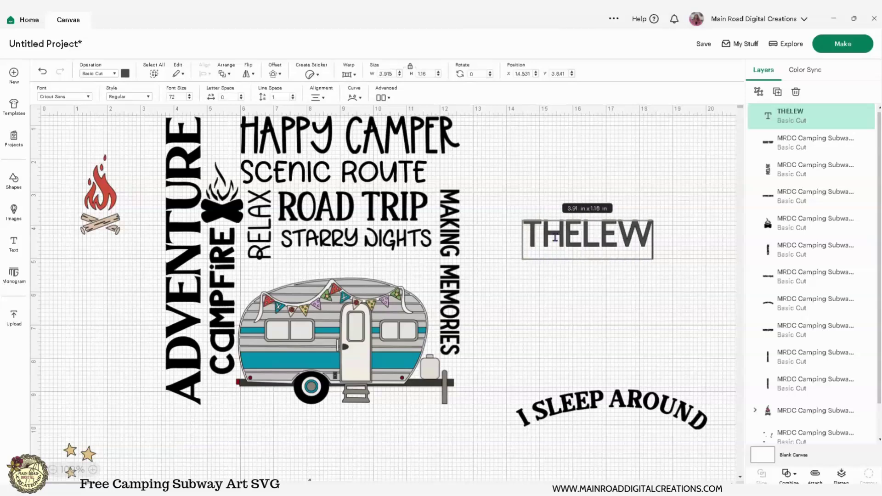
key(BackSpace)
key(BackSpace)
key(BackSpace)
text(LE)
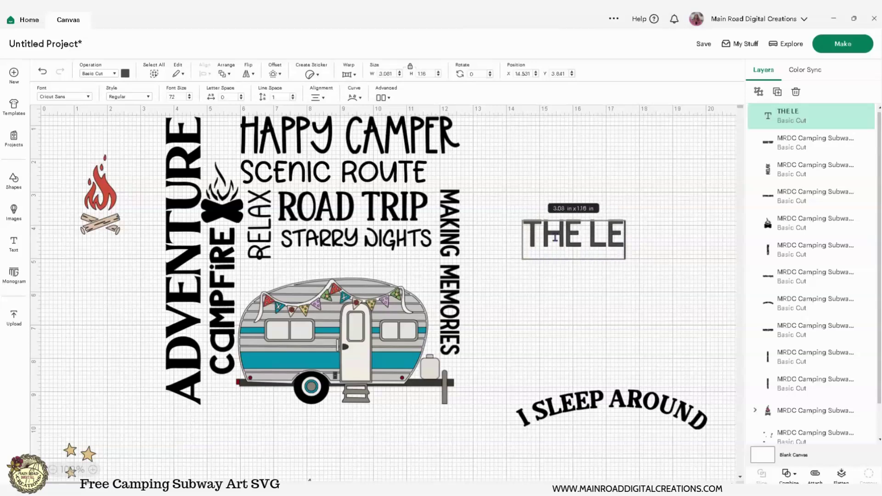
text(WIS FAMILLY)
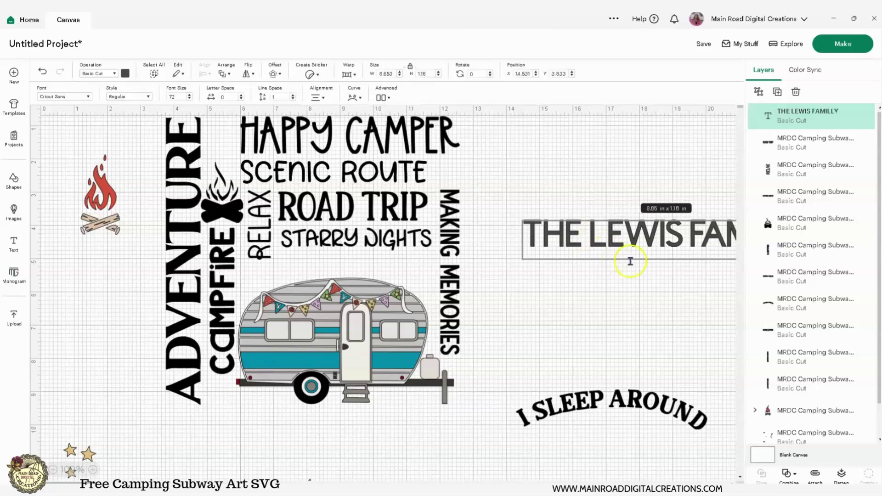
Step: Shift the family name text toward the design and correct its last word to "FAMILY"
click(649, 271)
mouse_move(654, 232)
mouse_down()
mouse_move(600, 230)
mouse_move(669, 225)
mouse_up()
double_click(672, 226)
click(674, 227)
key(BackSpace)
click(611, 252)
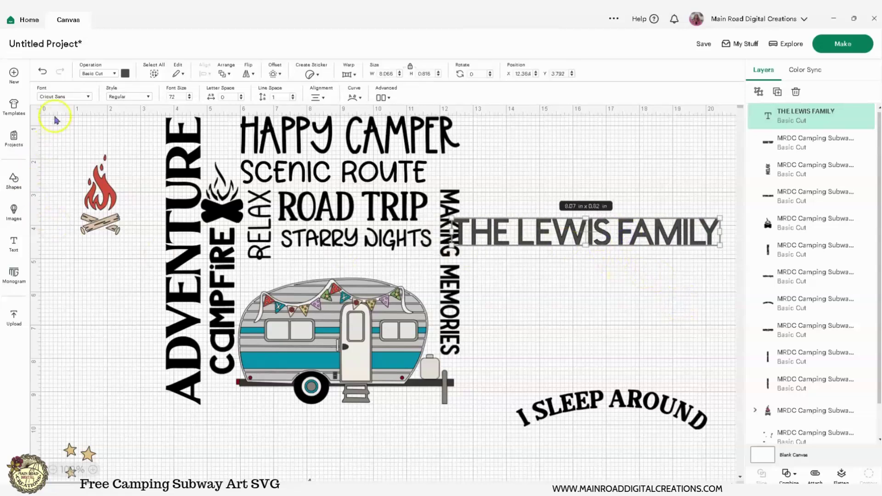
Step: Change the font of the family name text to the system font Hanela Rusty
click(53, 97)
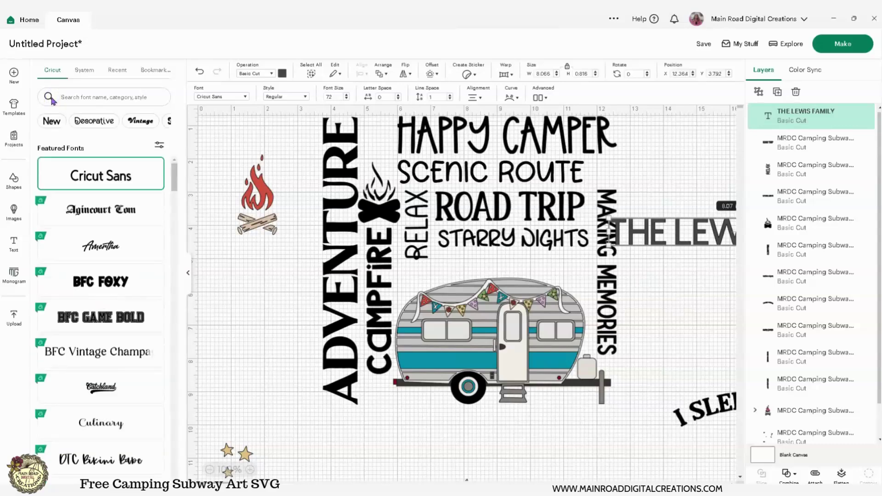
click(87, 76)
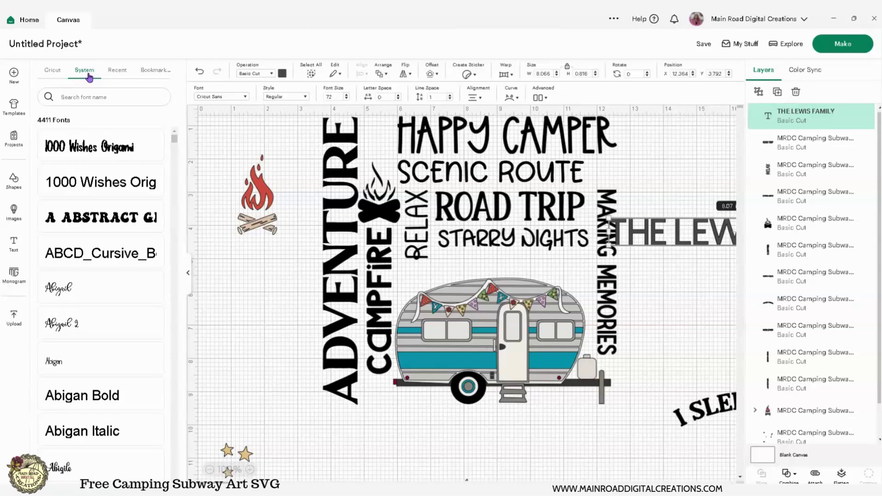
click(514, 221)
click(93, 97)
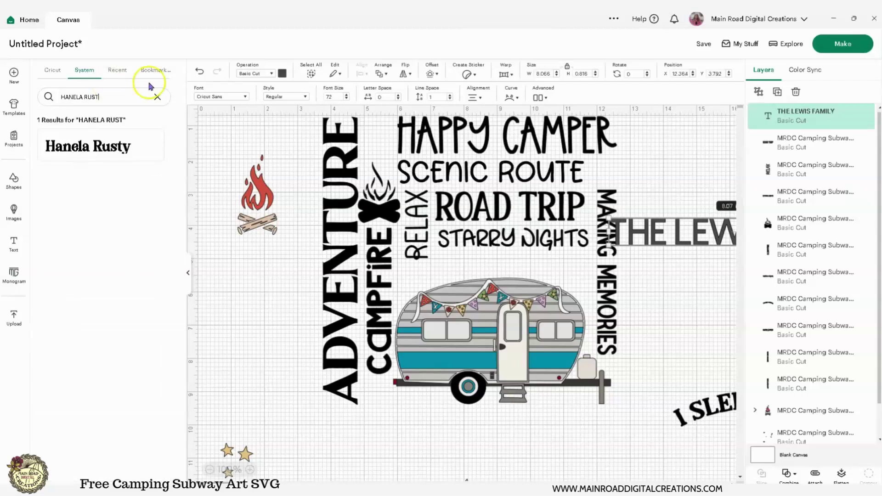
click(108, 142)
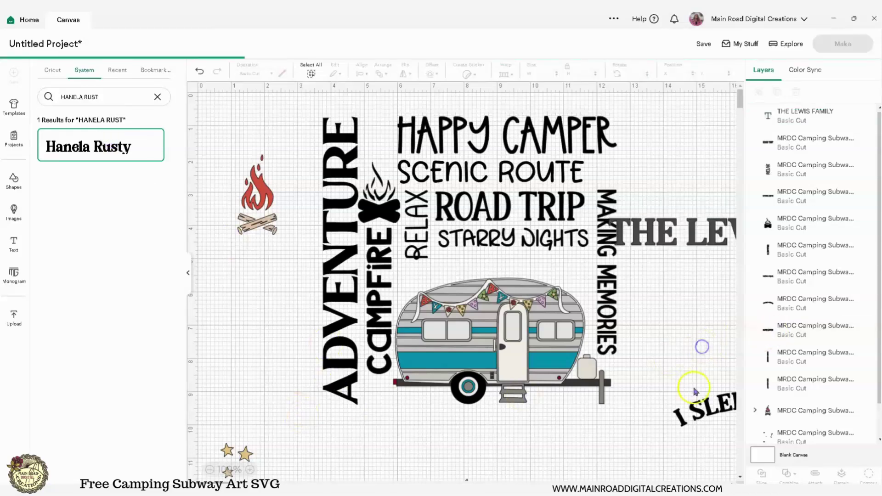
click(693, 389)
Step: Move the family name text directly above the trailer roof and scale it down to about 6.55 in wide
drag(558, 232, 382, 273)
drag(260, 253, 367, 271)
drag(520, 259, 392, 267)
Step: Curve the family name into an upward arch and shrink it to about 5.08 in wide
click(358, 99)
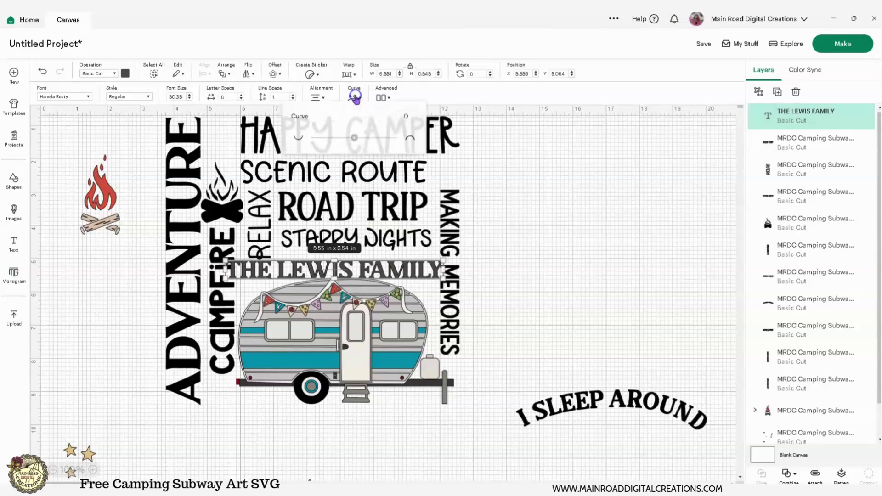
drag(356, 139, 379, 141)
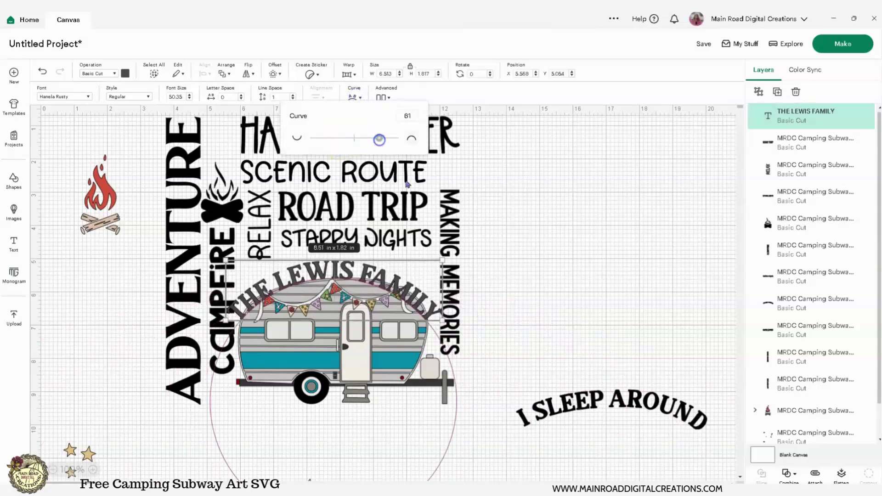
click(578, 257)
click(436, 340)
drag(438, 343, 403, 280)
Step: Set the family name's curve to 47 and position the arch just above the trailer roof
click(351, 97)
drag(390, 133, 373, 141)
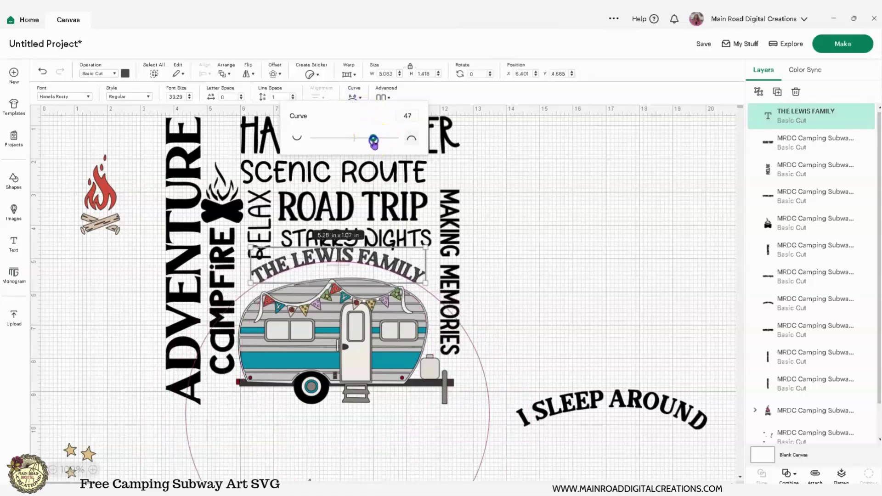
drag(381, 268, 382, 269)
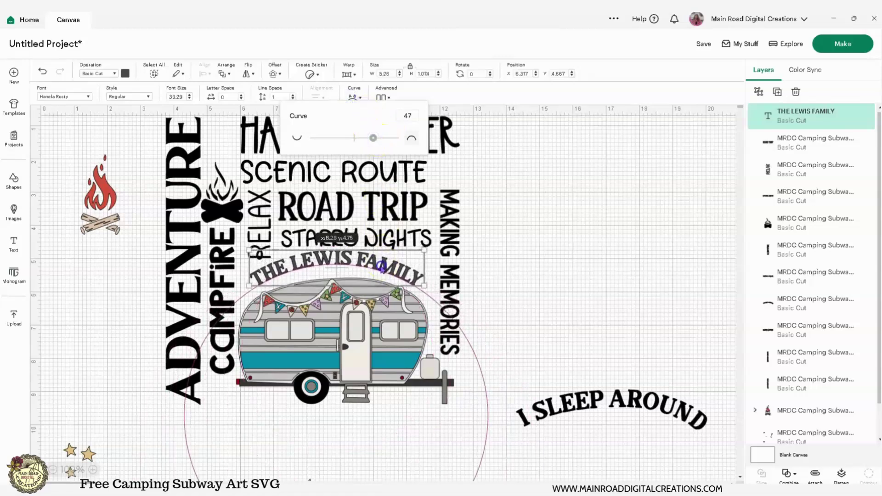
Step: Set the family name's font size to 40.29 and letter spacing to 0.4, and fine-tune its position along the trailer roof
click(128, 73)
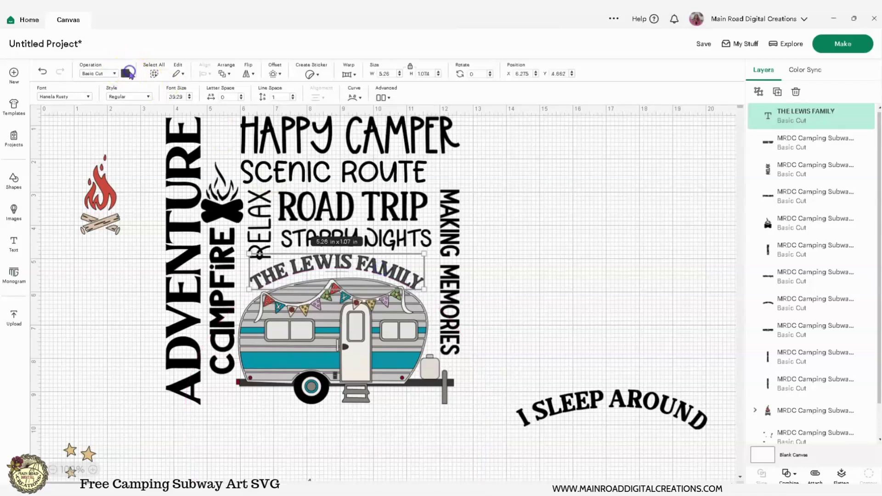
click(546, 240)
click(416, 276)
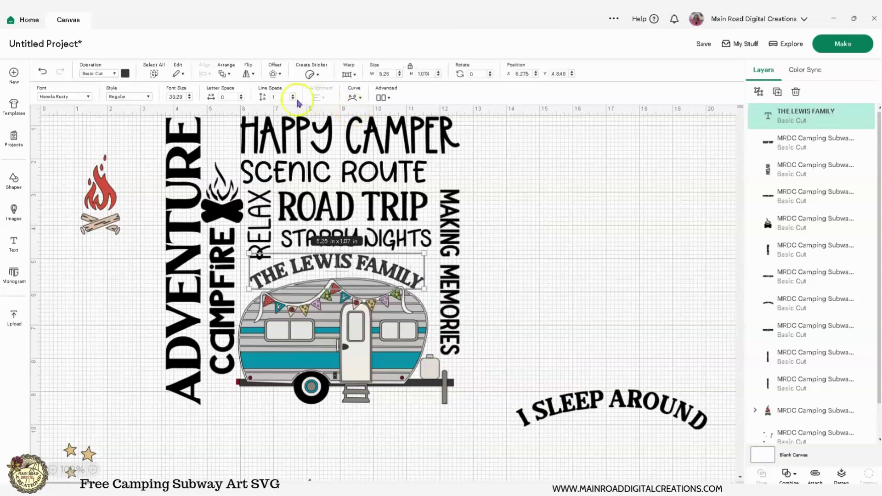
click(189, 95)
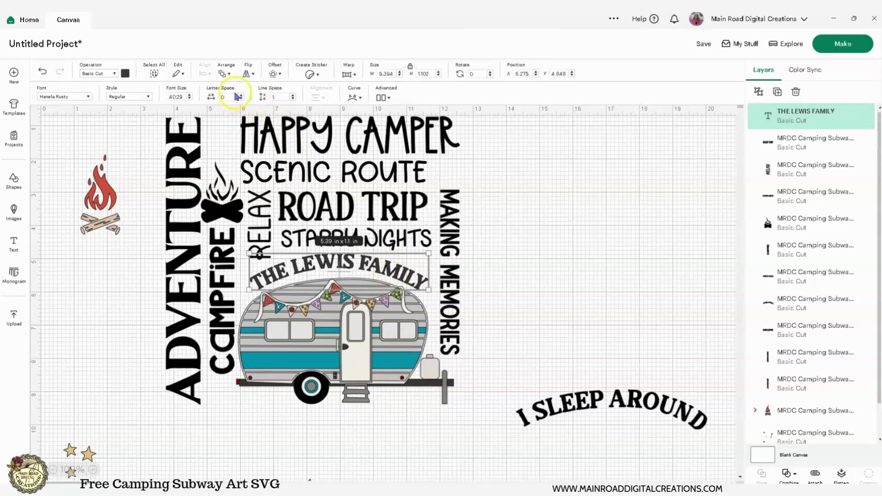
click(241, 95)
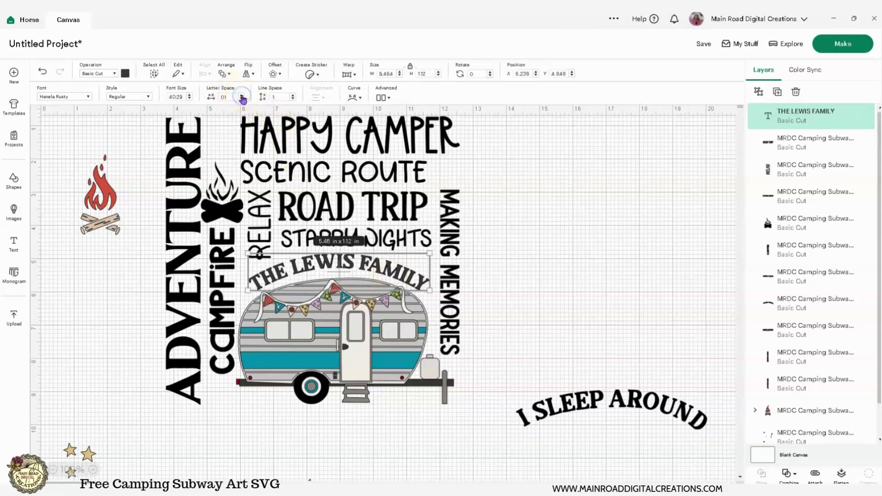
click(242, 96)
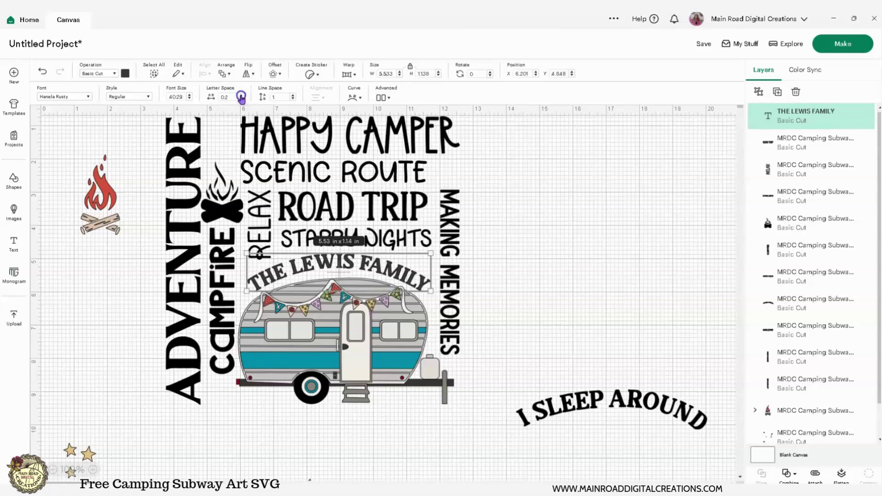
click(241, 95)
click(562, 297)
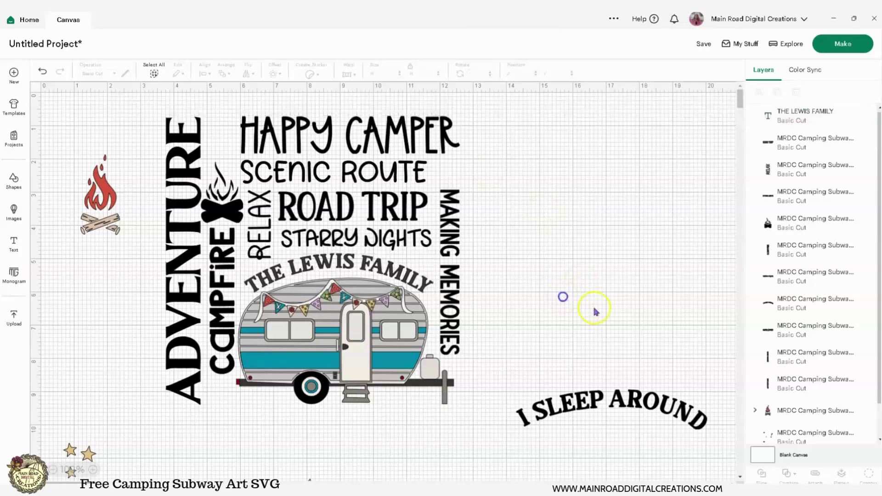
click(412, 286)
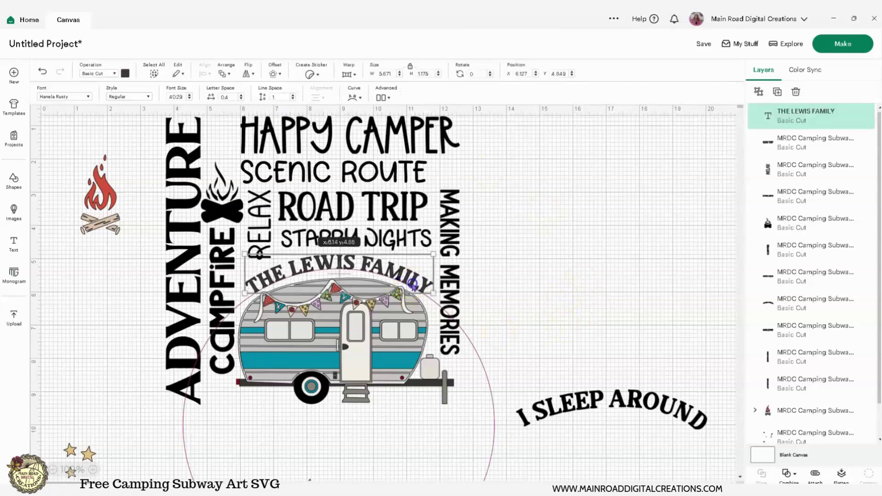
click(582, 241)
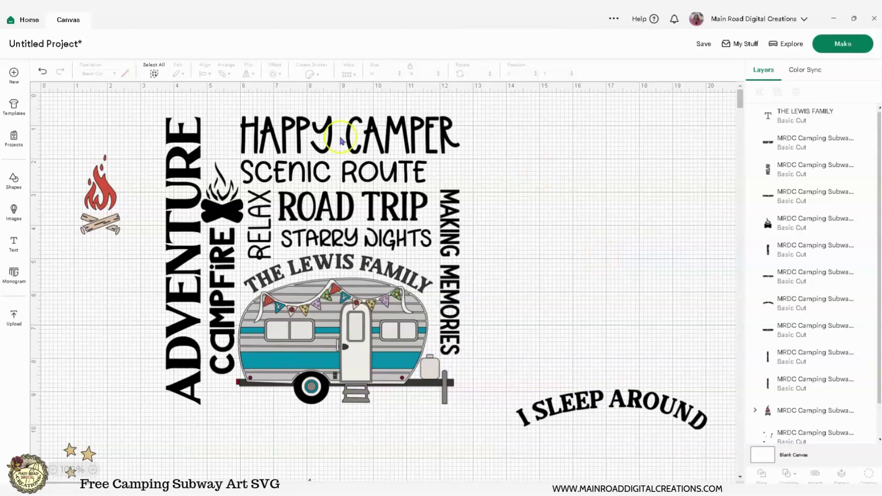
Step: Attach the black phrase and campfire layers into one unit, leaving out "I SLEEP AROUND", "MAKING MEMORIES" and the family name
click(800, 143)
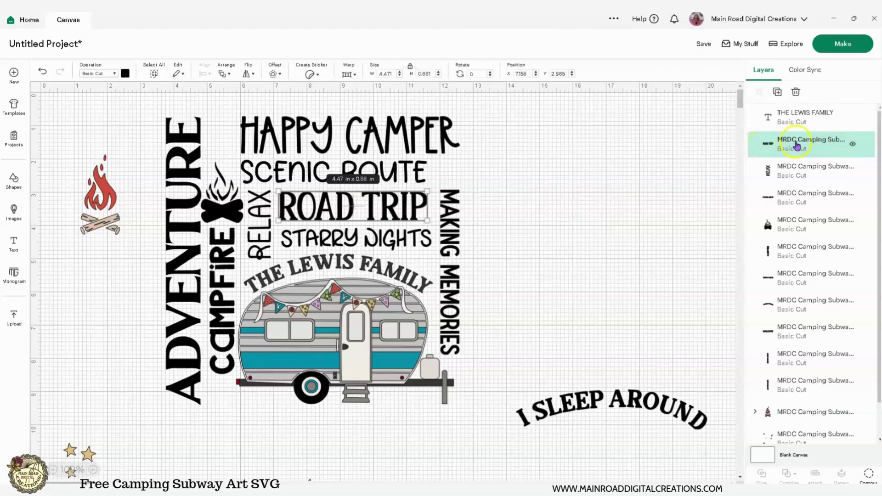
shift+click(798, 170)
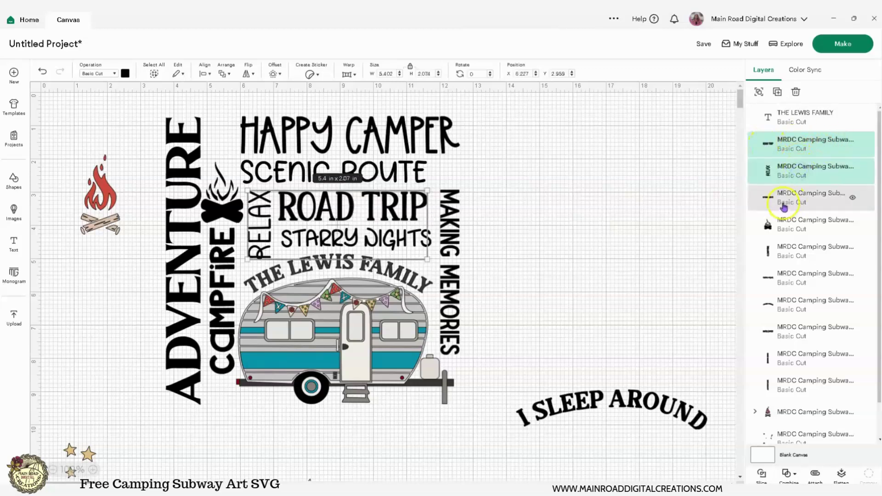
shift+click(783, 205)
shift+click(789, 226)
shift+click(785, 251)
shift+click(785, 277)
shift+click(784, 312)
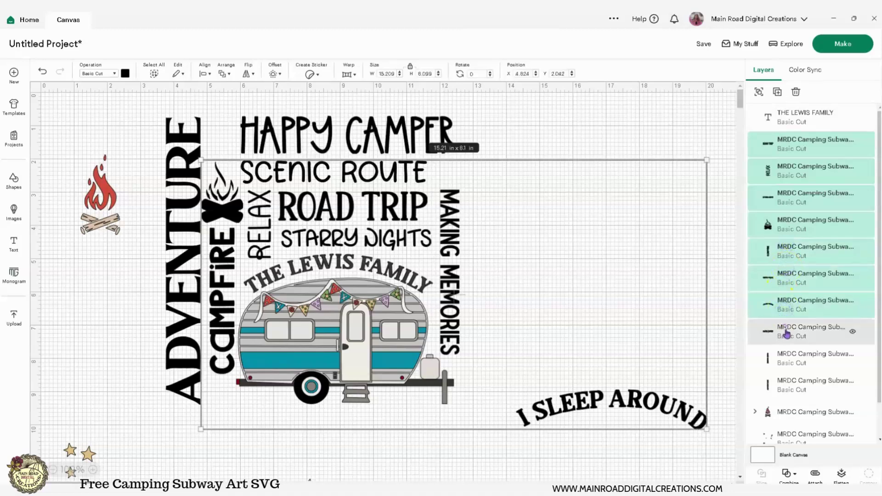
shift+click(783, 307)
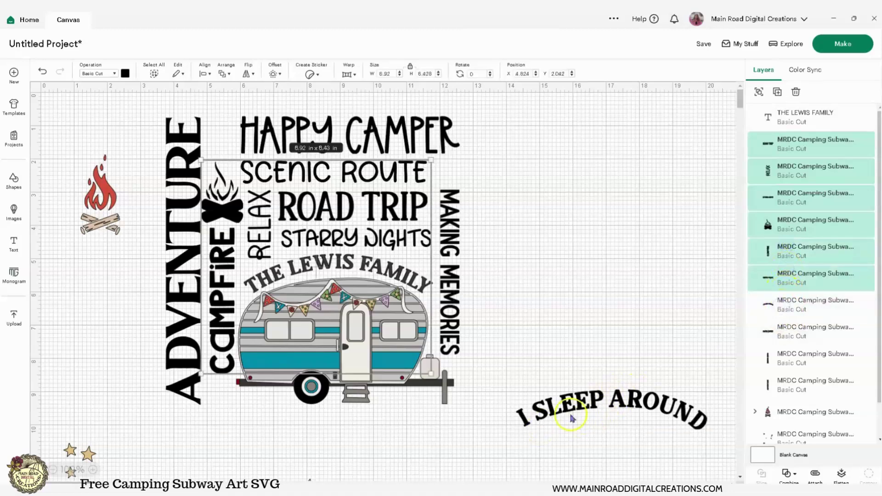
shift+click(812, 340)
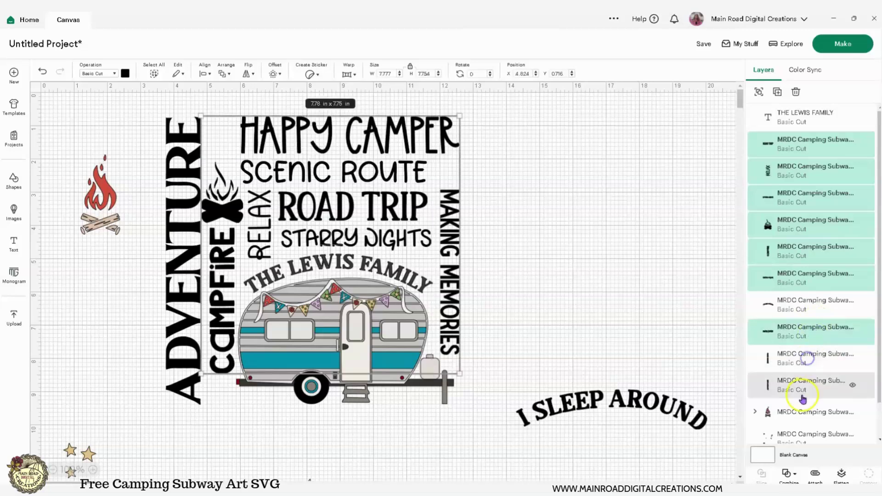
shift+click(801, 393)
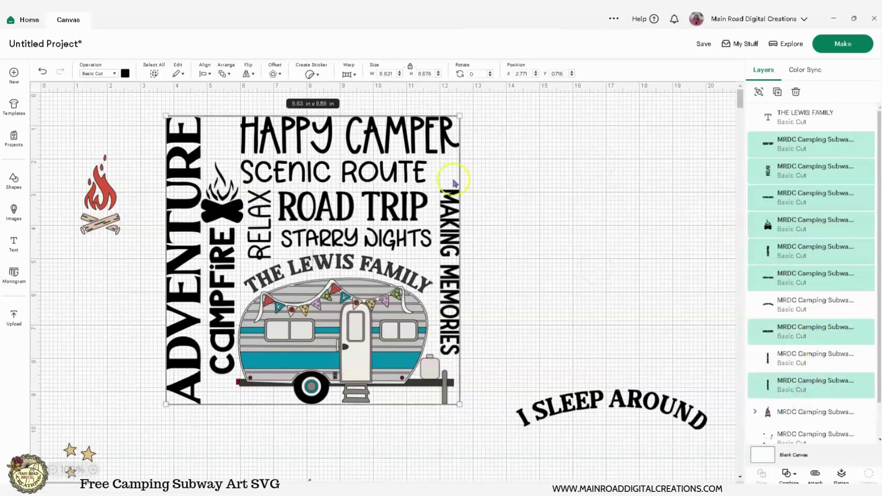
click(815, 475)
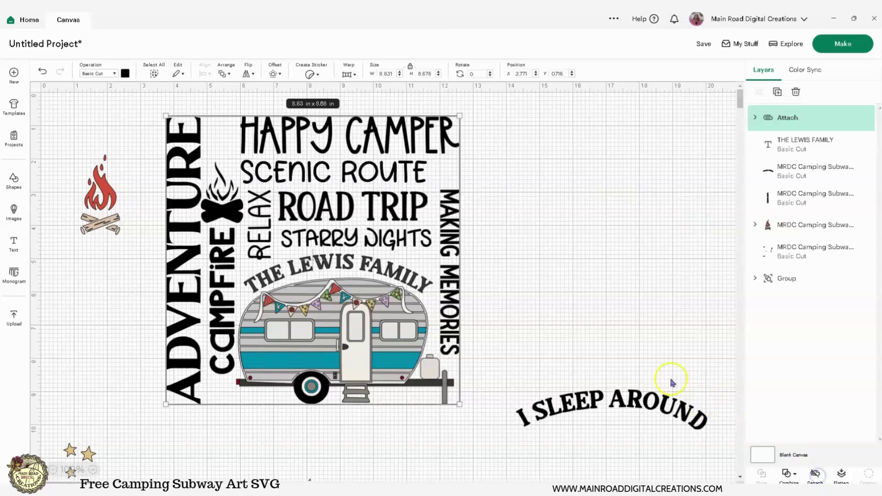
click(629, 196)
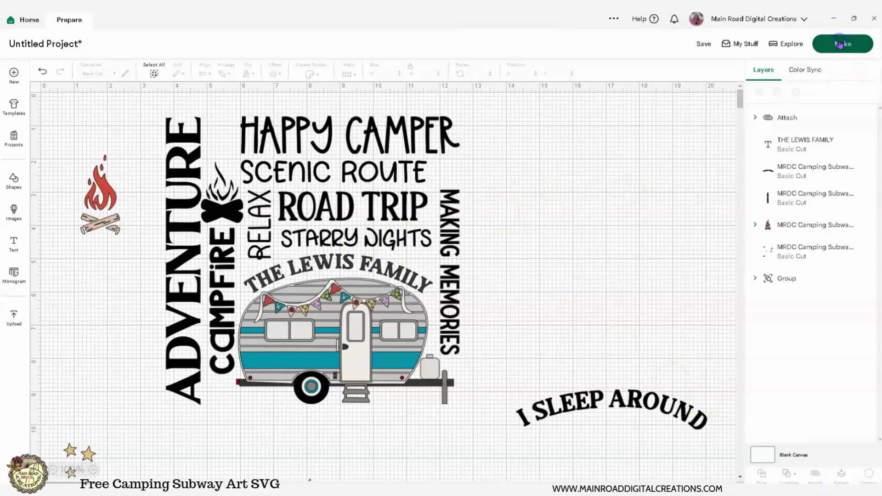
Step: Preview the cutting mats, examine how the family name and black phrases are laid out on mats 10 and 11, and return to the canvas
click(839, 44)
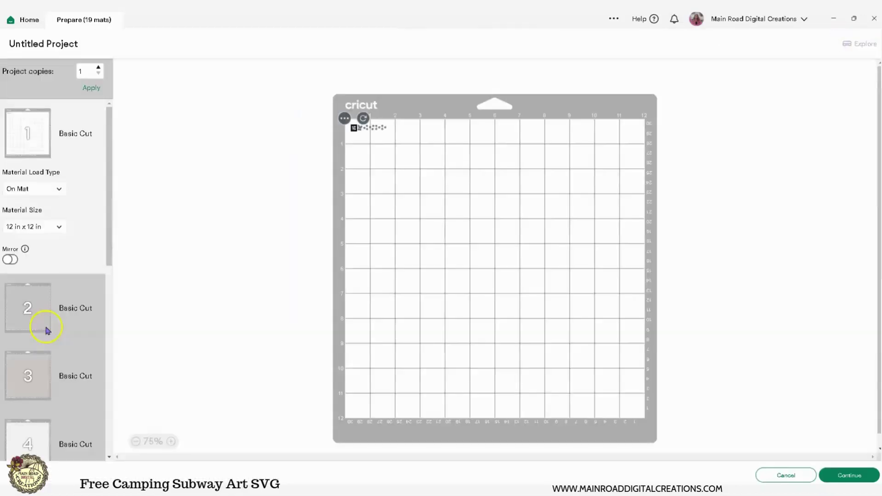
scroll(50, 335, down, 10)
click(36, 360)
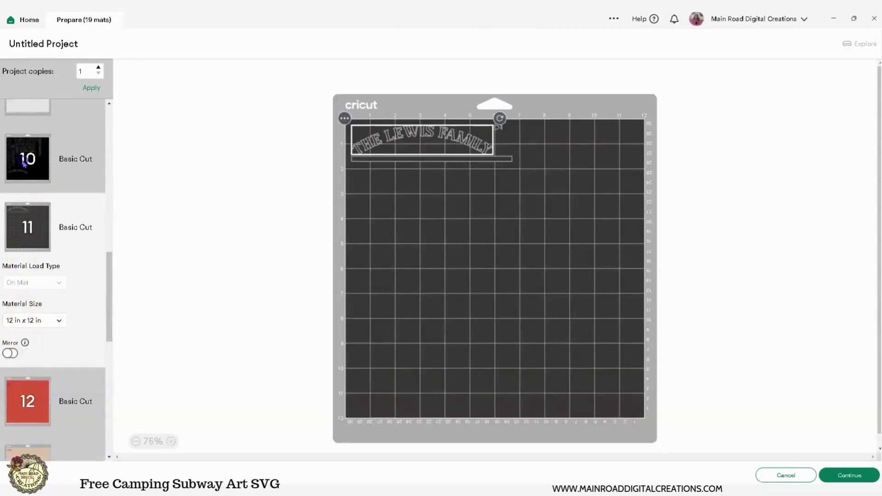
click(23, 163)
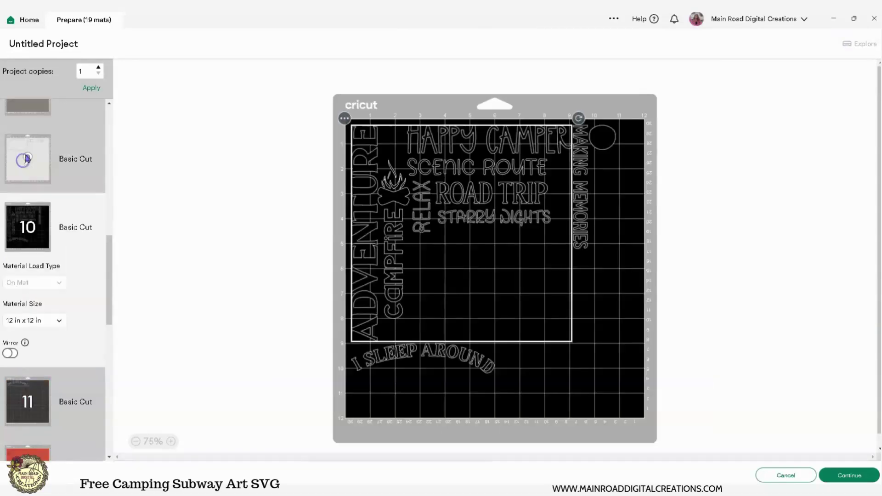
click(773, 475)
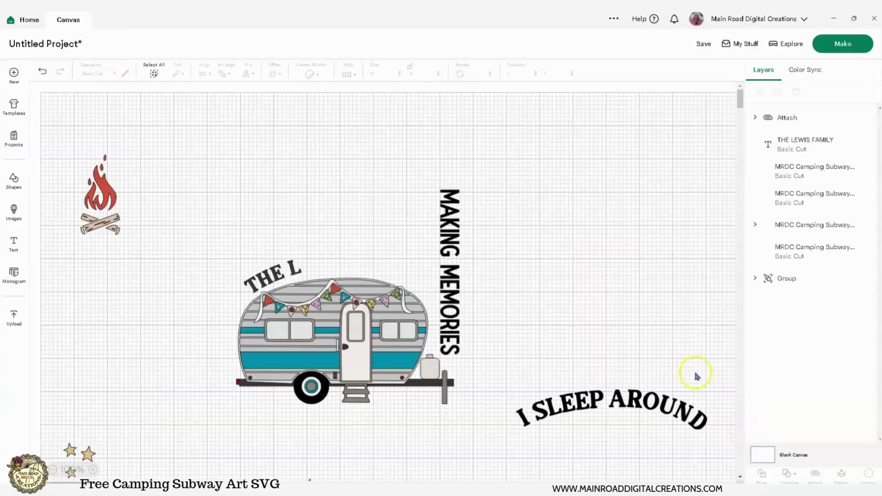
Step: Hide the "I SLEEP AROUND" layer beside the design
click(379, 273)
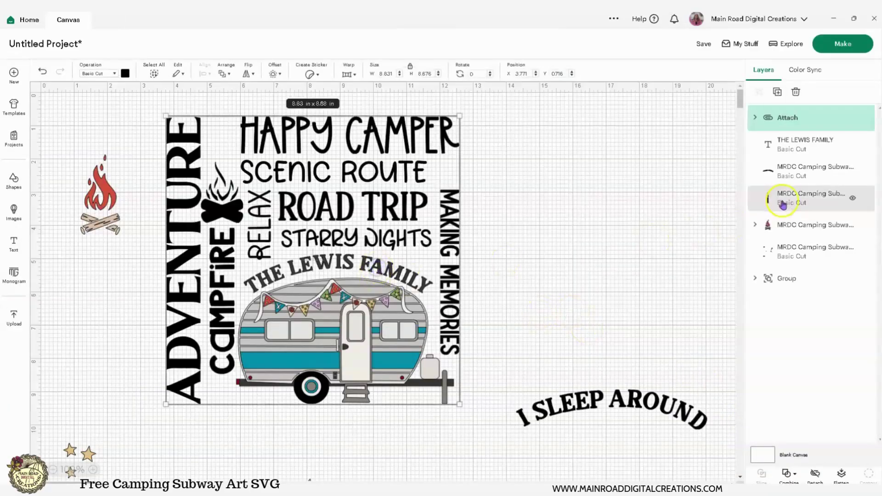
click(650, 407)
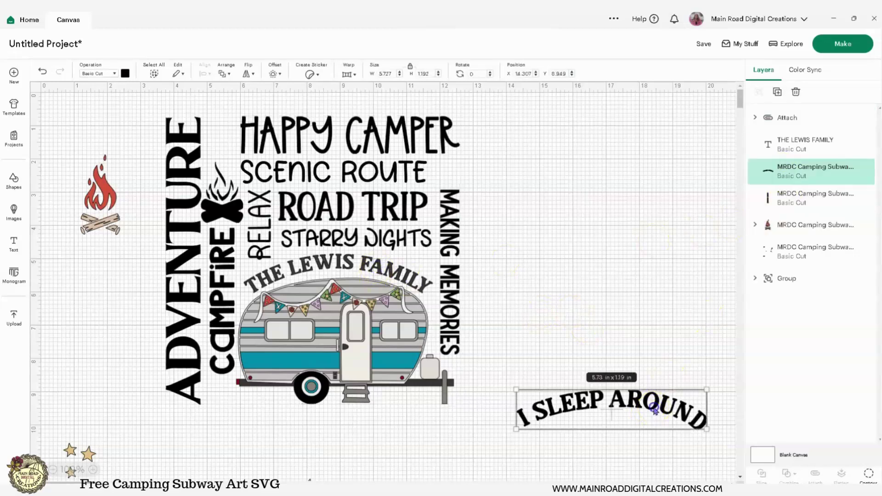
click(853, 173)
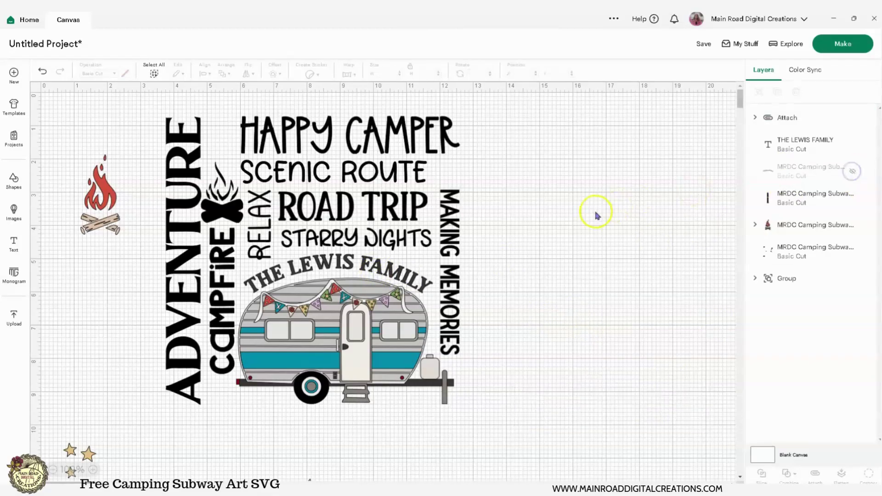
Step: Detach the attached phrases and reattach them together with the family name and "MAKING MEMORIES"
click(787, 204)
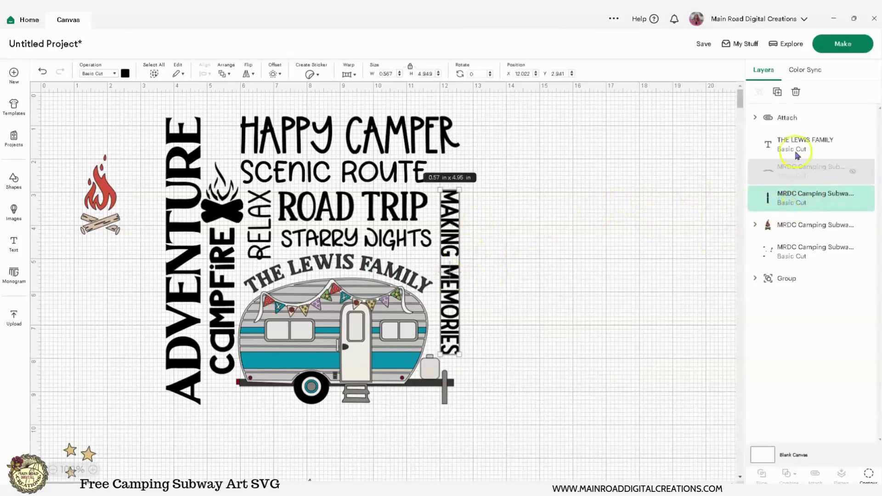
click(787, 118)
click(817, 473)
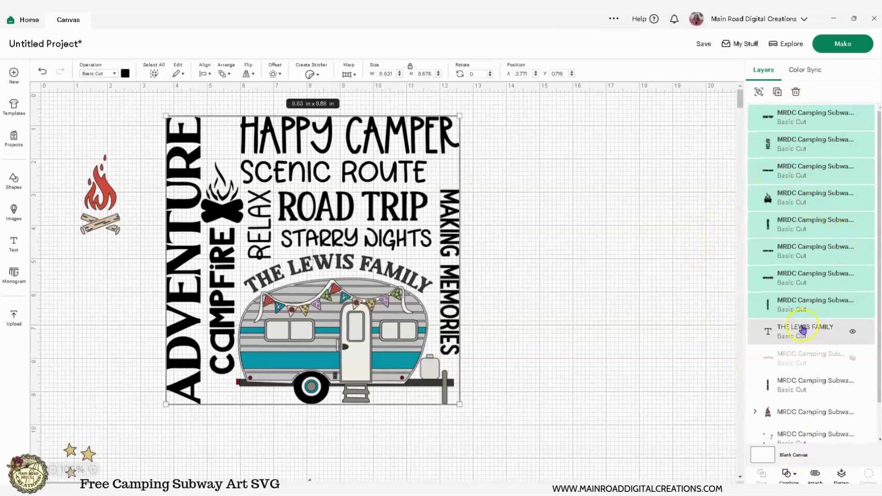
shift+click(801, 327)
shift+click(787, 388)
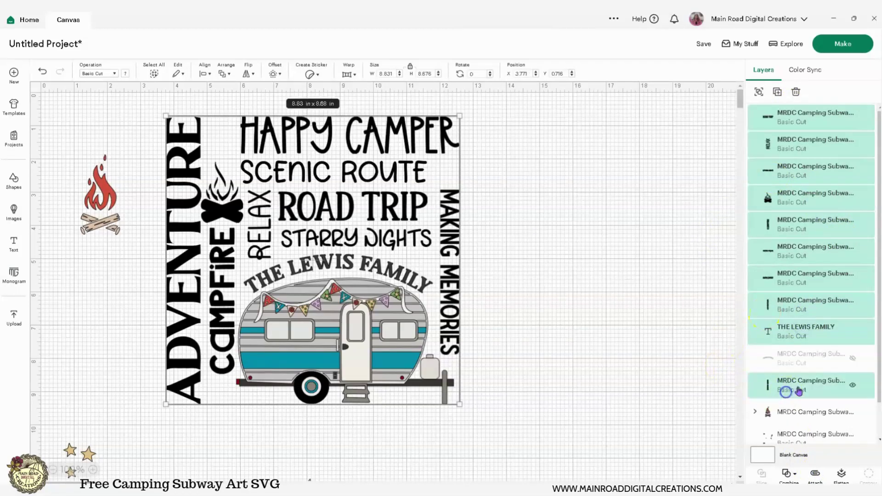
click(815, 475)
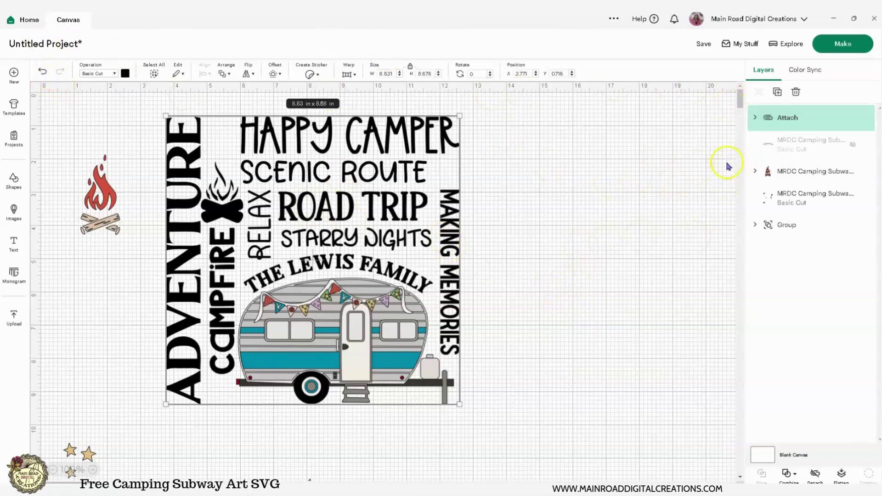
Step: Spread the design apart by moving the attached phrases away from the camper, the camper higher, and the colored campfire beneath the phrases
drag(303, 203, 550, 210)
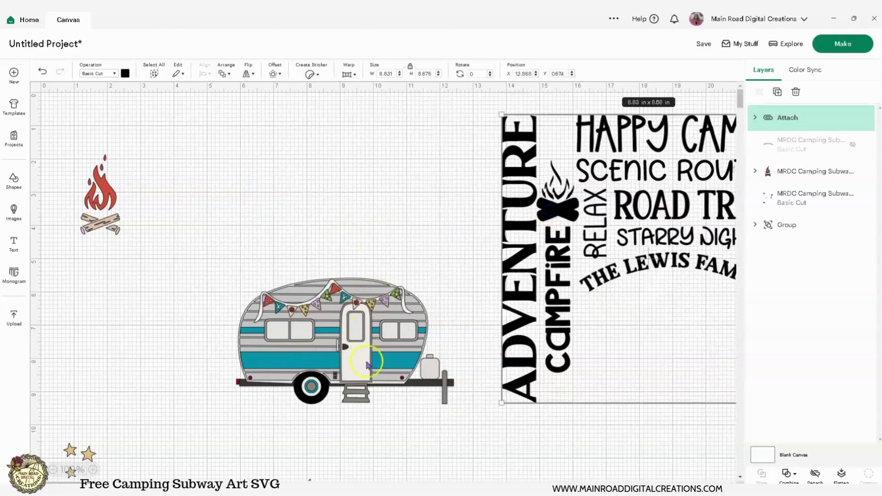
drag(410, 426, 287, 275)
drag(361, 385, 296, 270)
click(124, 271)
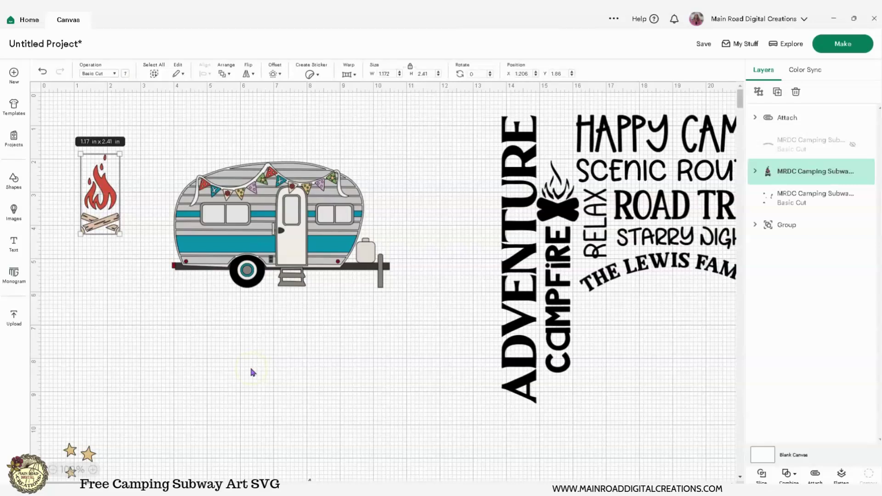
drag(110, 202, 640, 353)
Step: Ungroup the camper group and place the bunting just below the camper
click(312, 232)
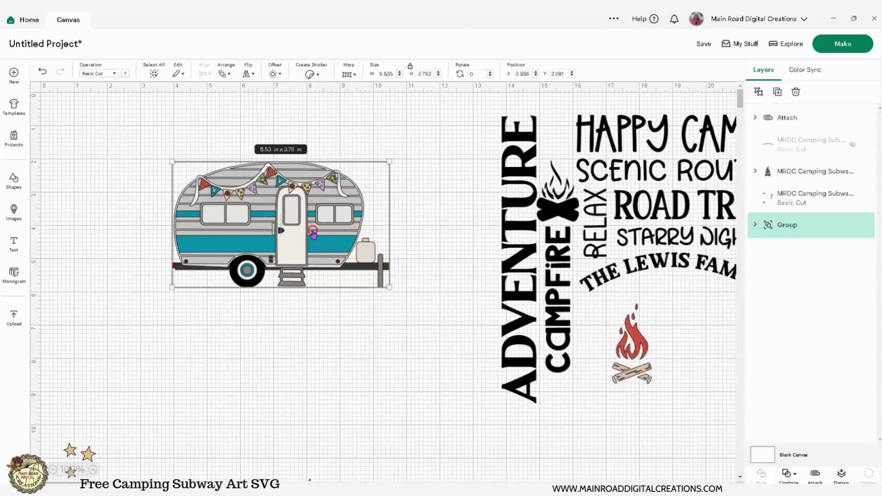
right_click(313, 233)
click(339, 173)
click(441, 182)
drag(320, 187, 285, 396)
click(321, 253)
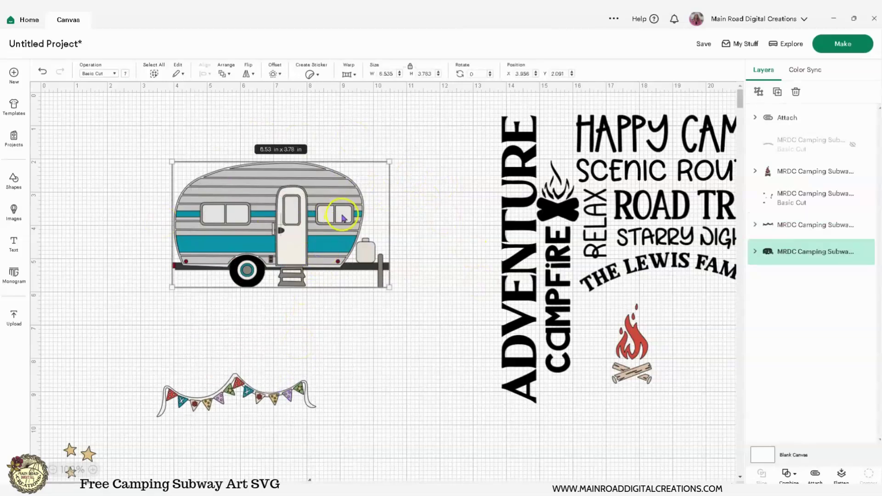
drag(293, 387, 342, 327)
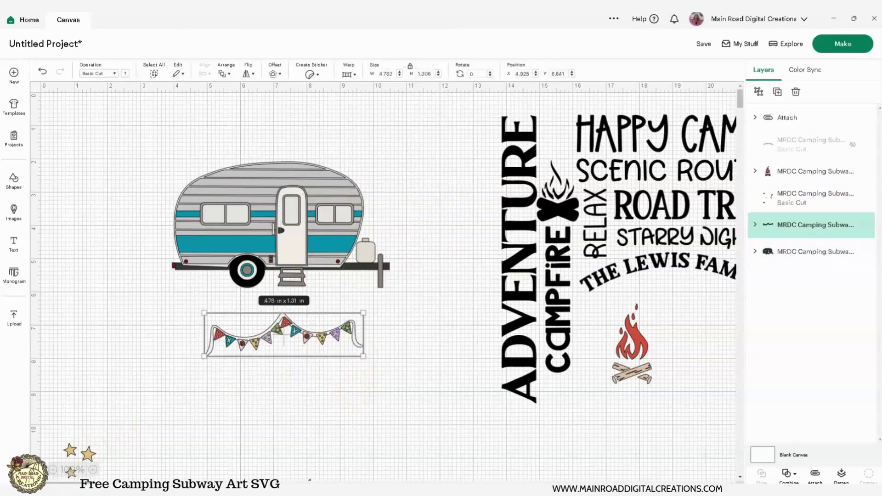
Step: Ungroup the bunting into its separate layers
click(94, 469)
click(93, 469)
click(94, 470)
scroll(251, 354, down, 1)
drag(252, 355, 327, 364)
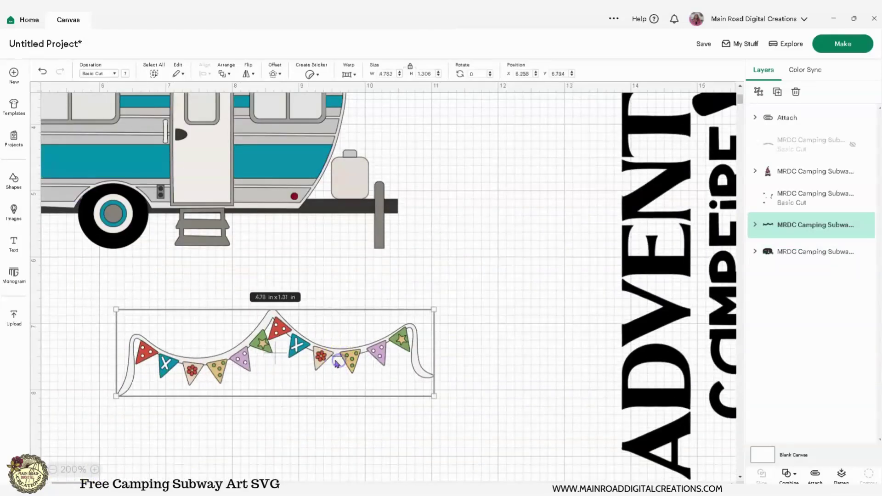
right_click(335, 361)
click(356, 60)
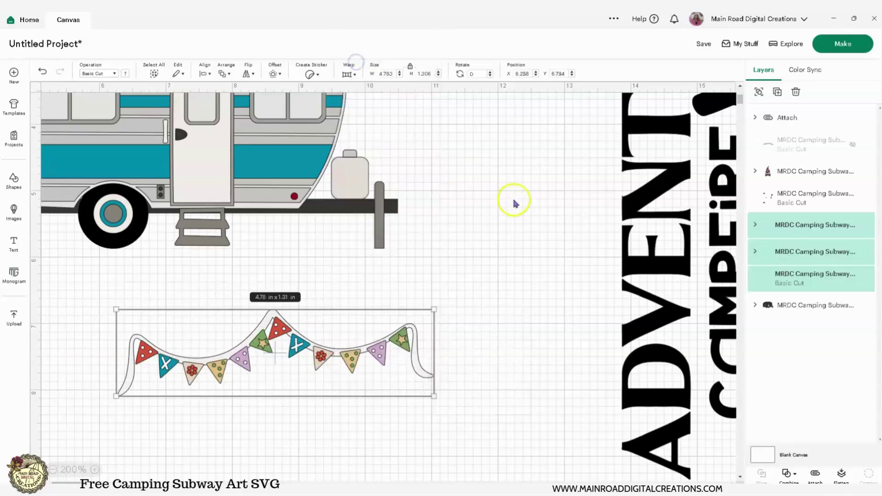
click(513, 200)
Step: Pull the bunting's small decorations and colored pennants away from its string
drag(377, 362, 395, 445)
click(174, 363)
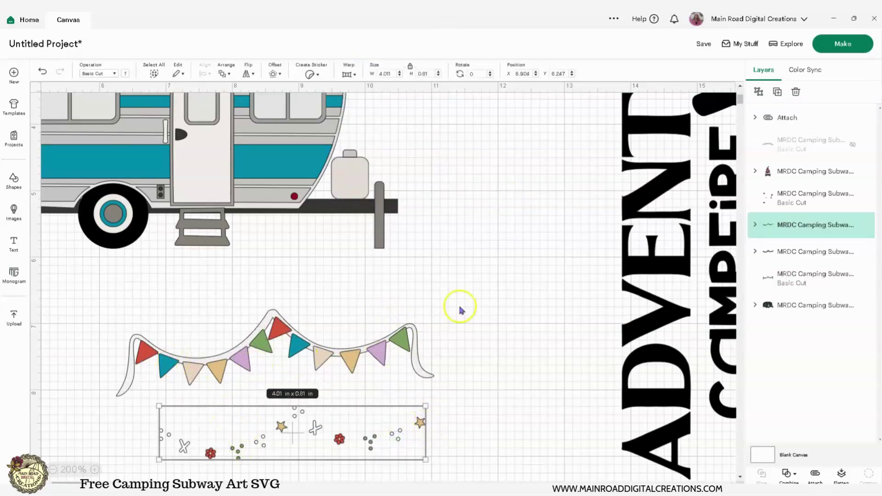
drag(378, 353, 496, 263)
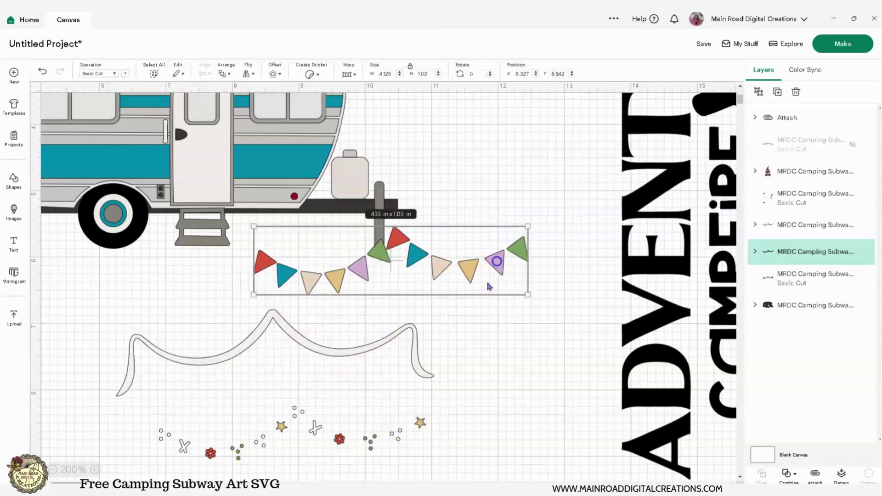
drag(362, 353, 376, 353)
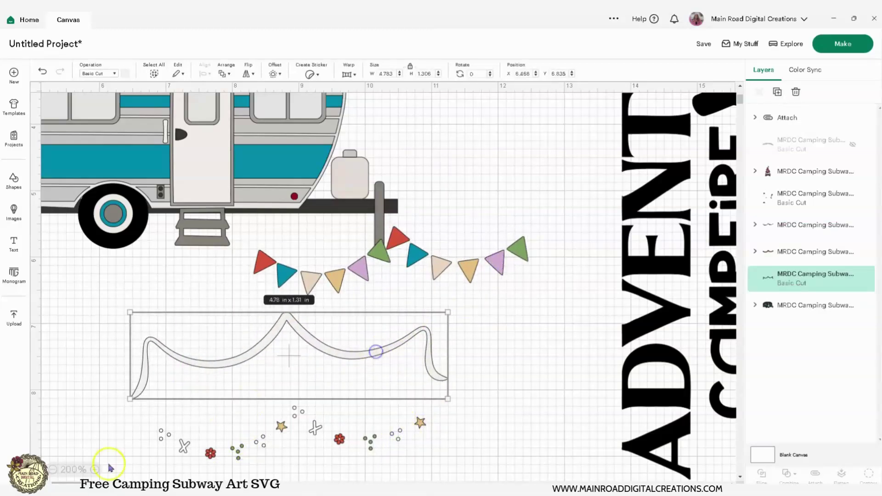
Step: Reassemble the pennants and decorations on the bunting string and move the complete bunting farther below the camper
click(53, 469)
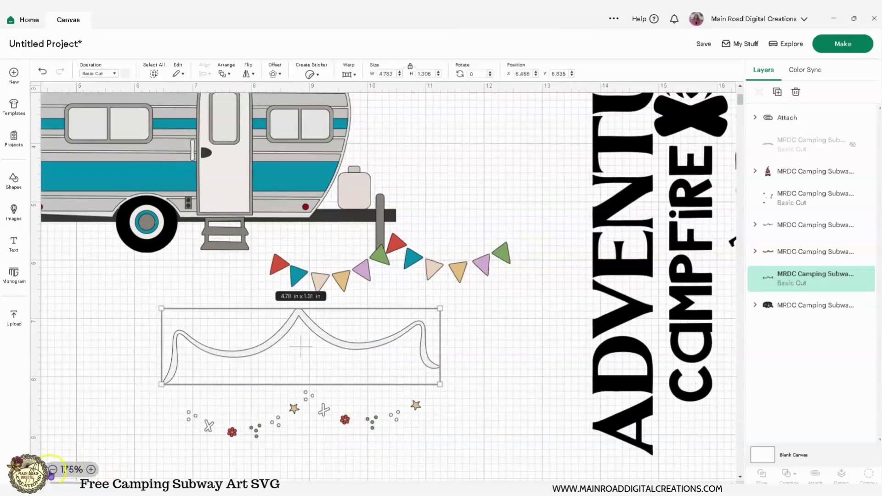
click(52, 468)
scroll(345, 384, up, 3)
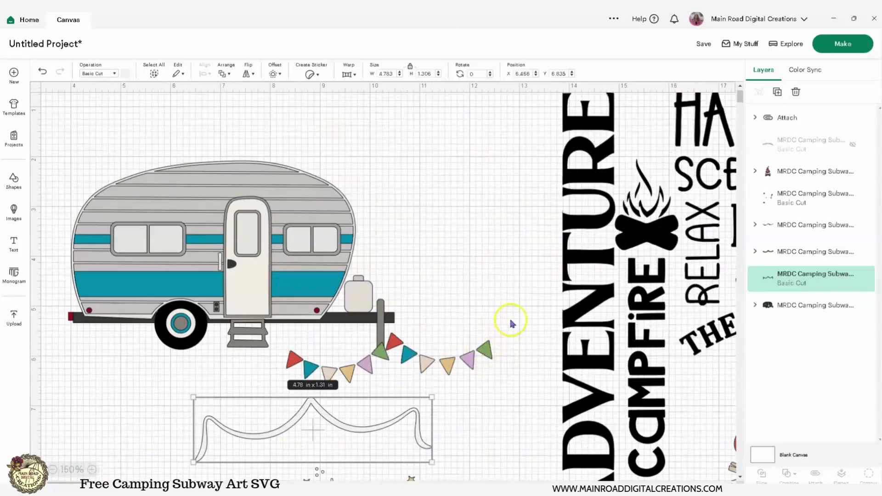
scroll(511, 323, down, 2)
drag(480, 307, 410, 372)
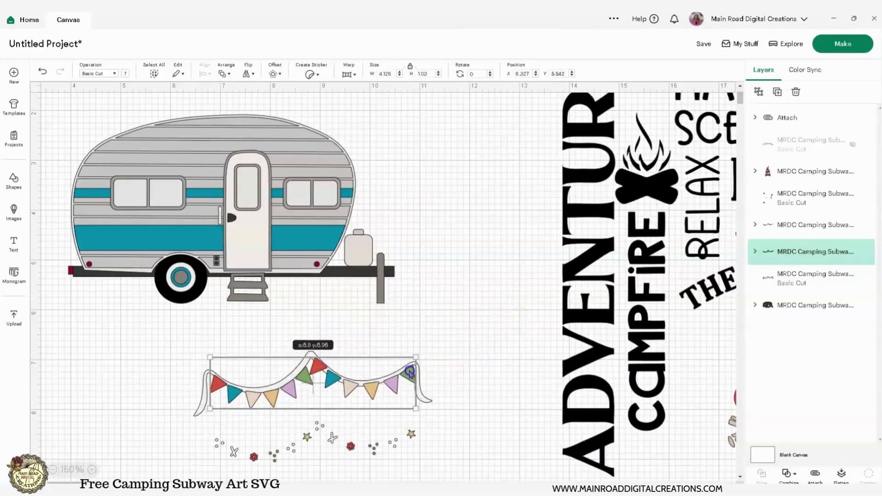
click(451, 422)
drag(415, 431, 414, 376)
drag(463, 355, 190, 418)
drag(298, 384, 217, 439)
Step: Ungroup the camper and move its gray siding, light gray body and teal stripes apart
click(270, 131)
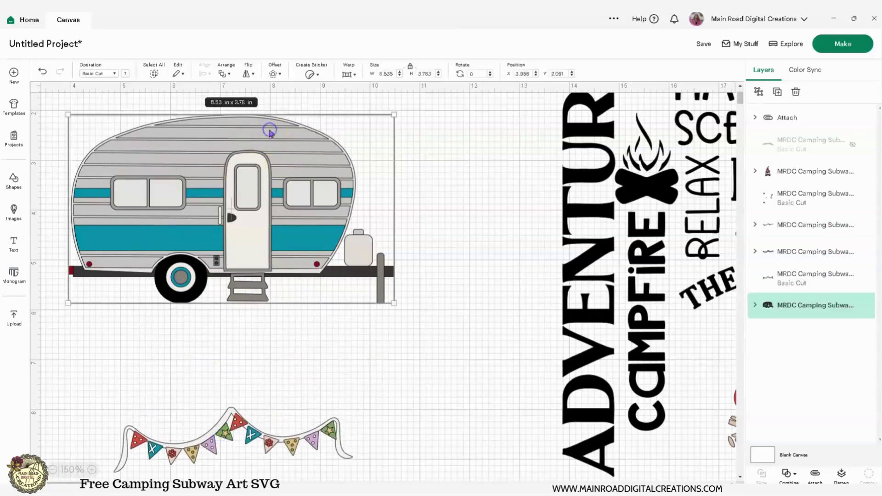
right_click(268, 133)
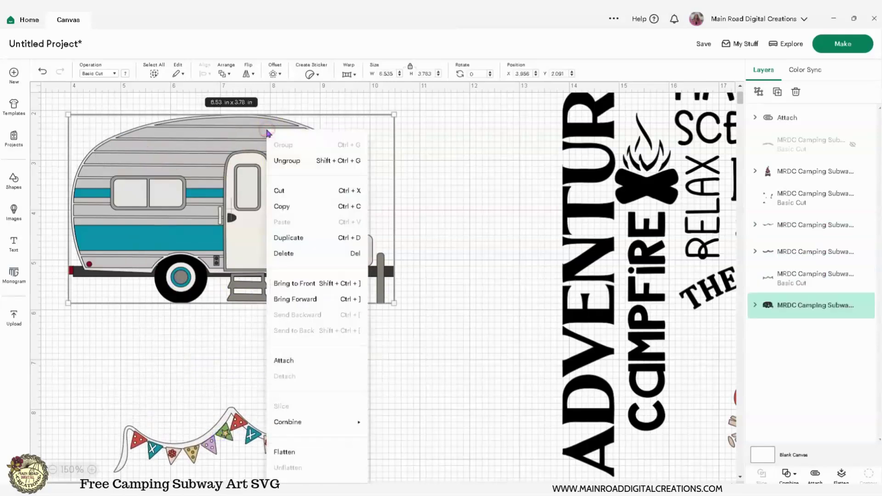
click(285, 161)
click(402, 357)
drag(283, 130, 444, 254)
drag(283, 323, 358, 373)
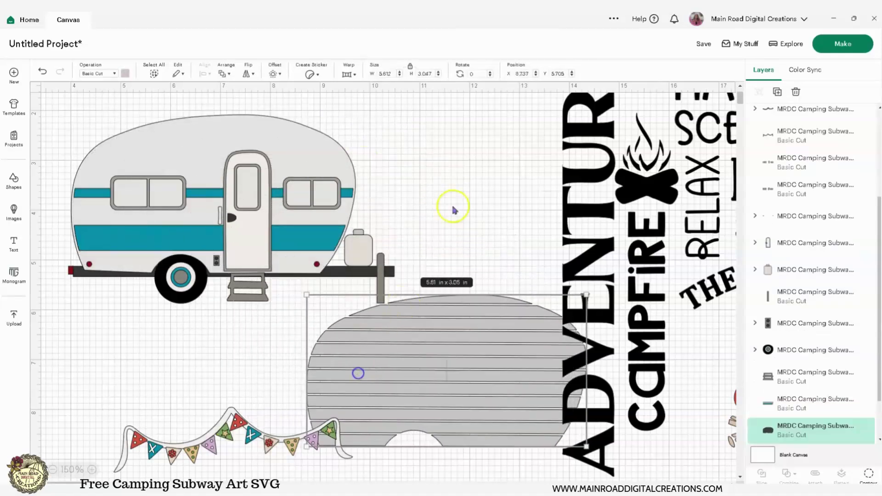
drag(166, 137, 401, 98)
drag(166, 240, 135, 398)
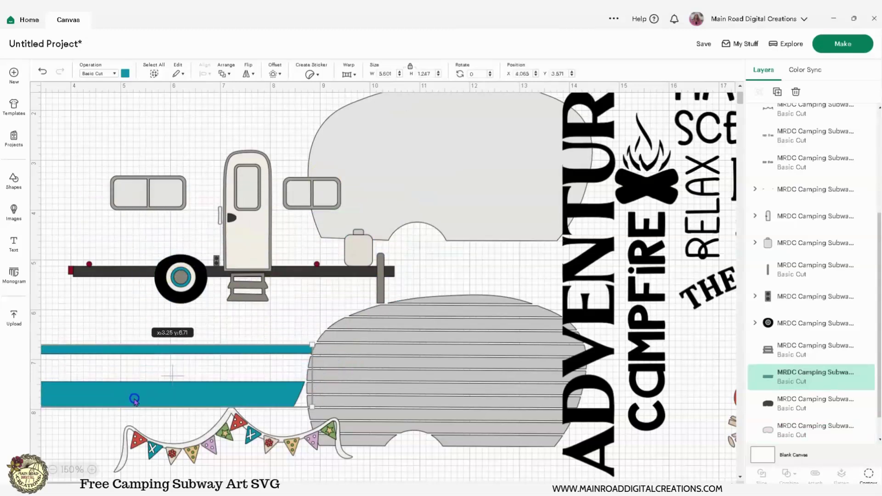
Step: Move the camper door up, ungroup it, and separate its cream panel and gray backing from the window and handle
drag(247, 236, 227, 181)
right_click(221, 122)
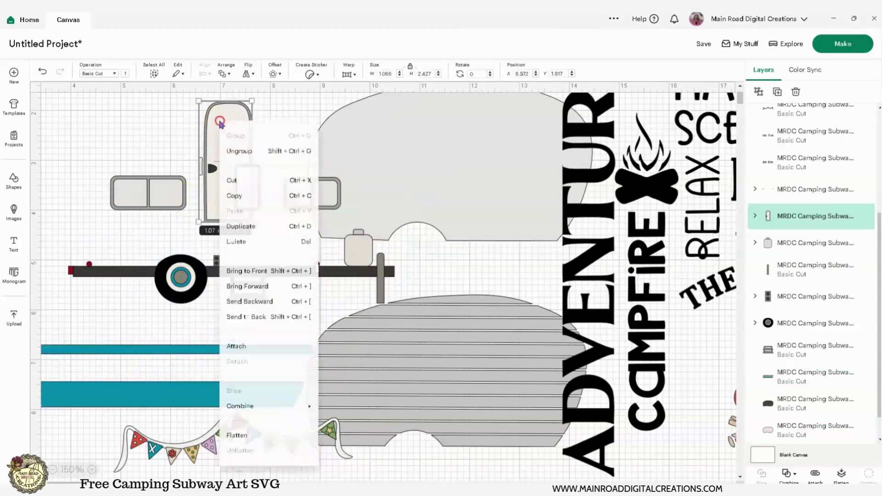
click(241, 153)
click(296, 301)
drag(224, 138, 285, 276)
drag(245, 154, 294, 147)
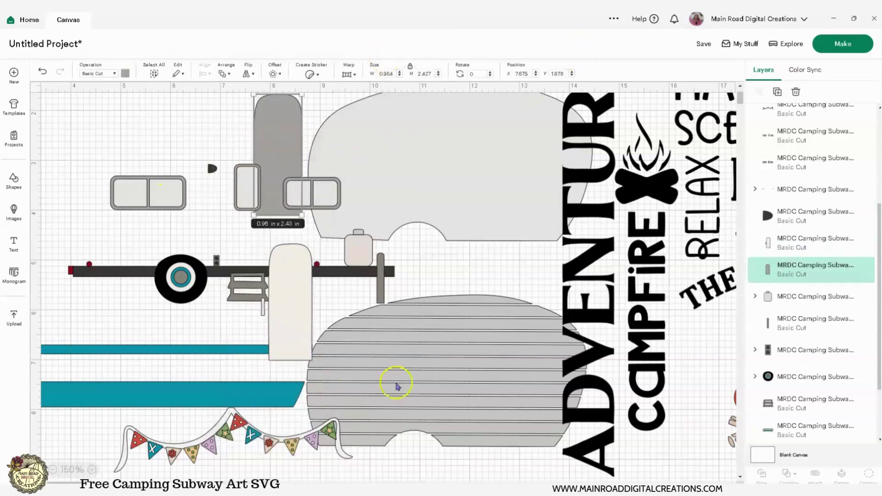
drag(285, 134, 292, 292)
Step: Move the window panes above their gray frames and the red lights below the camper chassis
click(235, 197)
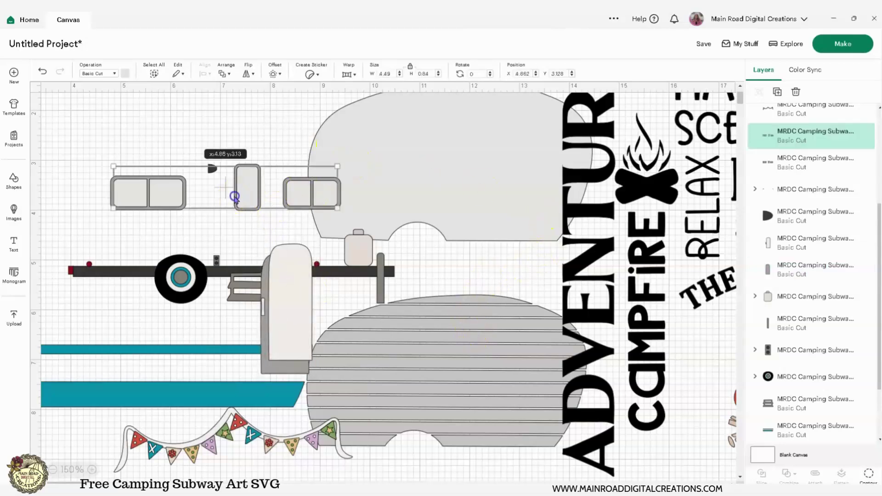
drag(234, 196, 229, 133)
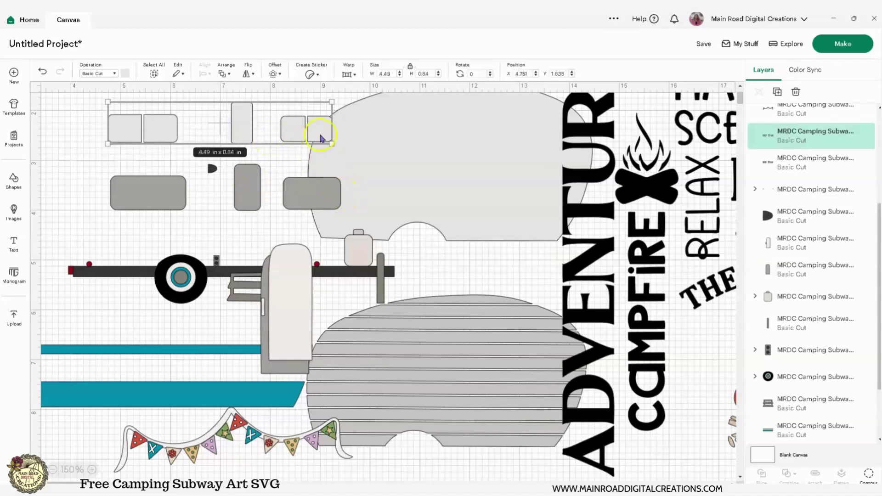
click(211, 170)
click(216, 266)
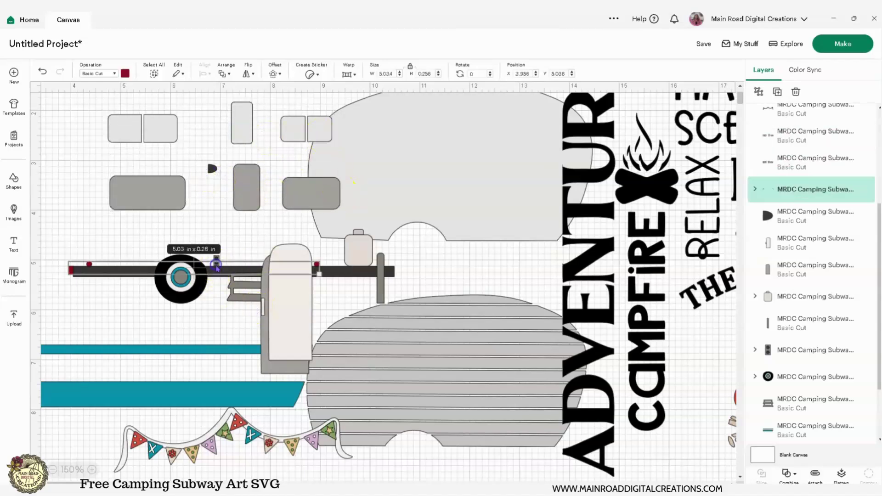
click(90, 309)
drag(89, 264, 91, 316)
click(217, 260)
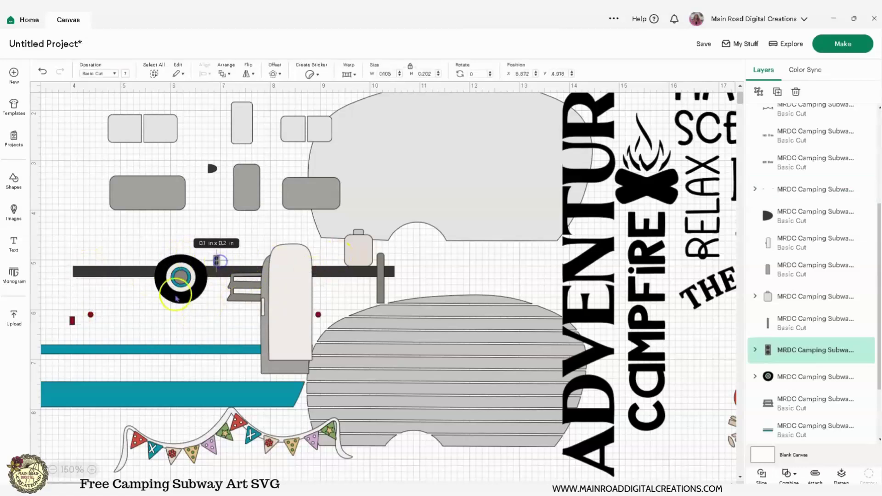
Step: Ungroup the camper wheel and separate its colored circles from the black tire
click(188, 278)
drag(188, 278, 179, 296)
right_click(180, 295)
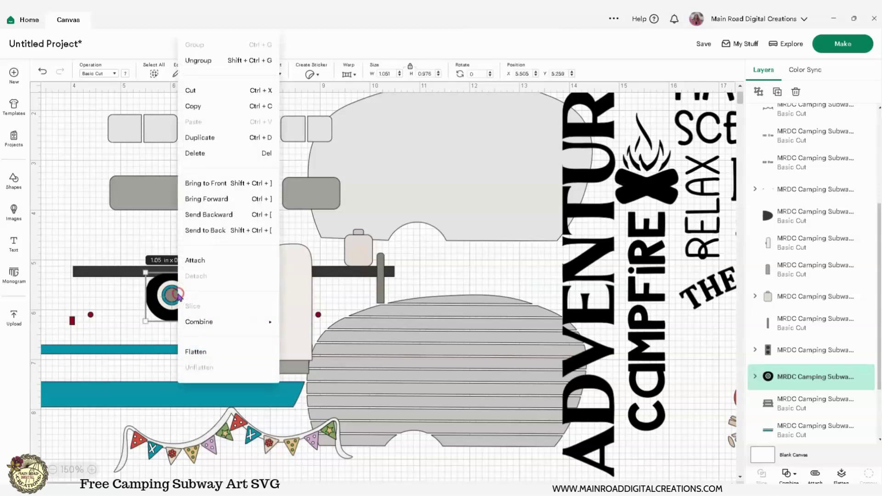
click(202, 61)
drag(171, 294, 221, 322)
drag(163, 305, 212, 331)
click(43, 71)
click(160, 290)
Step: Move the attached phrases back over the camper parts, then shift all the pieces together to the far side of the canvas
click(53, 470)
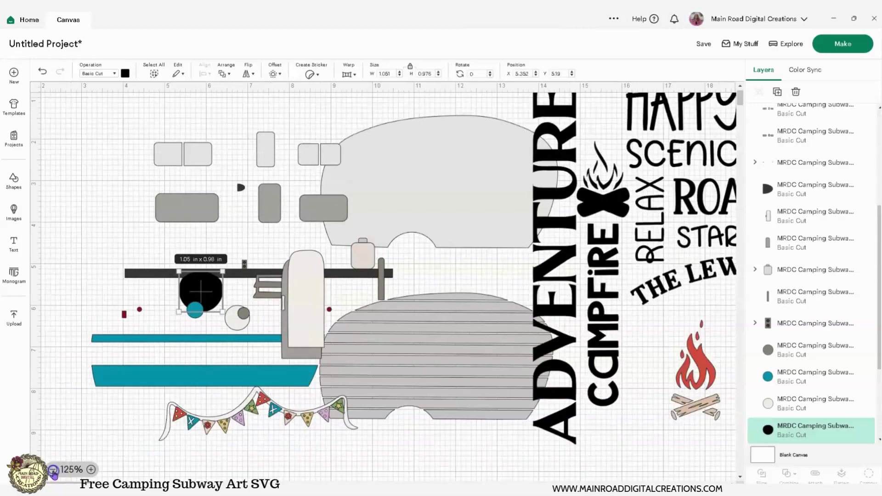
click(52, 469)
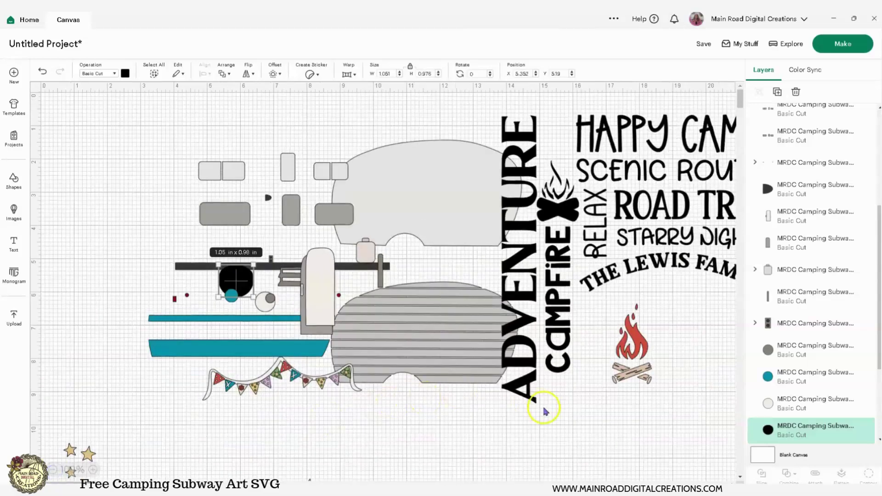
drag(631, 228, 222, 243)
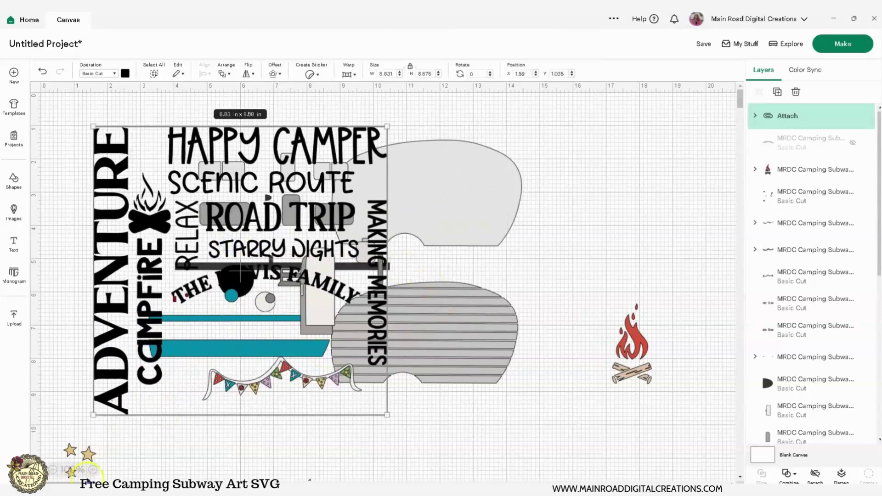
click(52, 470)
drag(66, 110, 617, 463)
drag(166, 275, 542, 303)
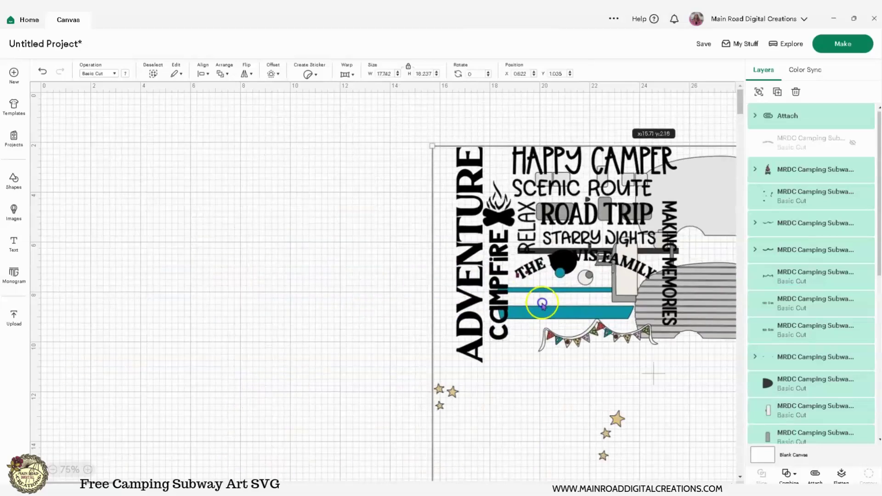
Step: Add the most recently uploaded camping subway art to the canvas again
click(13, 319)
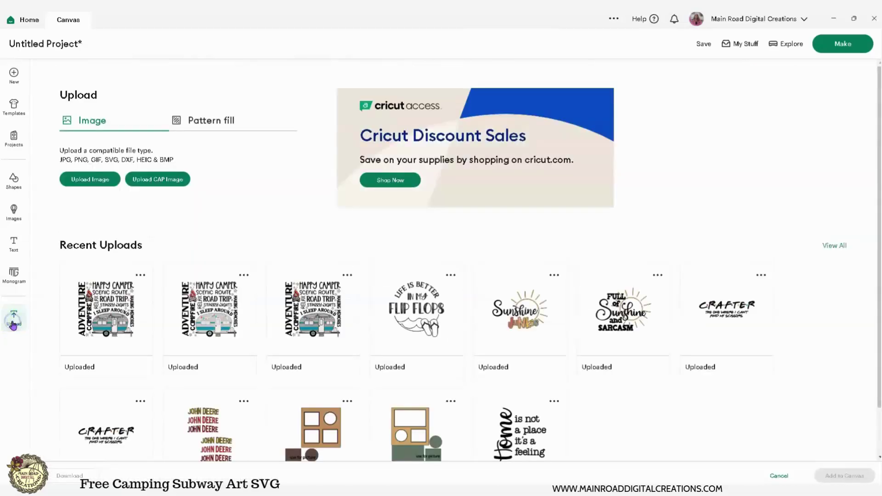
click(102, 298)
click(835, 475)
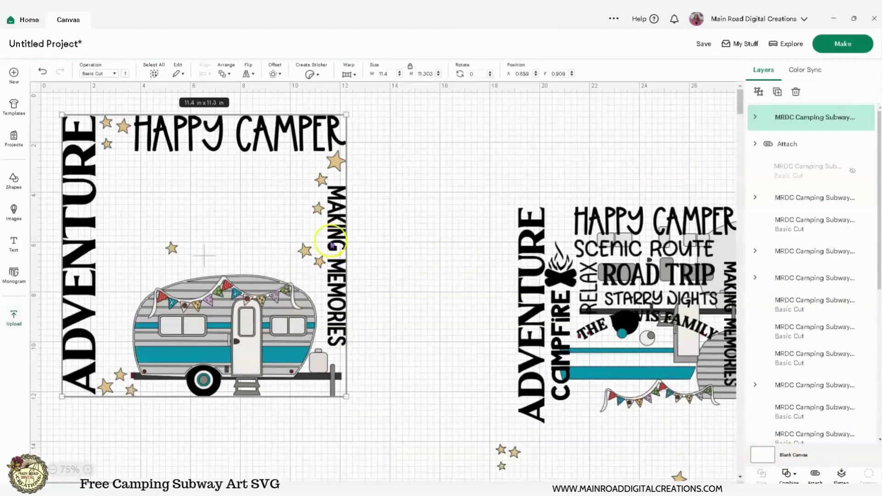
Step: Ungroup the newly added design and move its black phrase group away from the camper, beside the earlier pieces
right_click(239, 257)
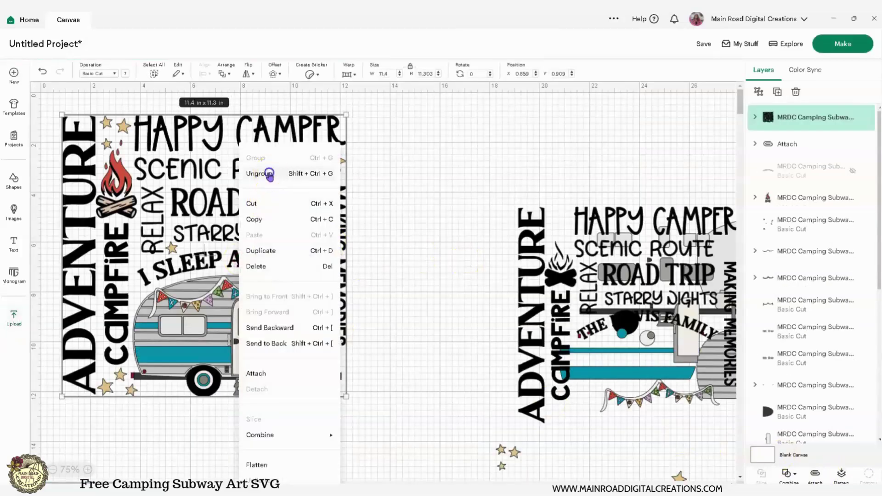
click(268, 173)
drag(103, 246, 482, 224)
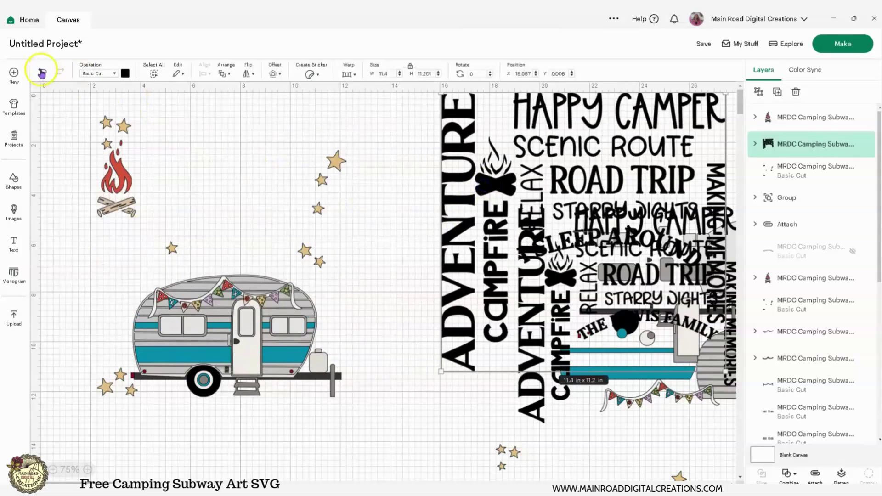
drag(473, 138, 298, 210)
click(393, 310)
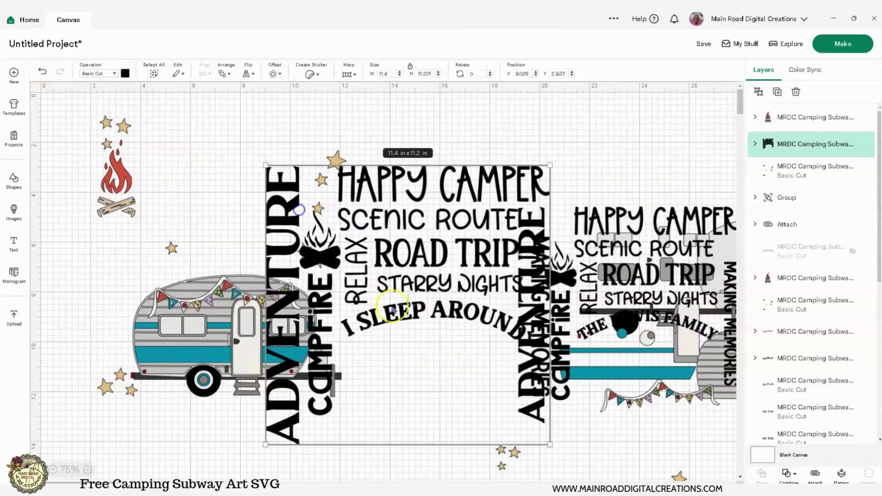
drag(393, 310, 592, 275)
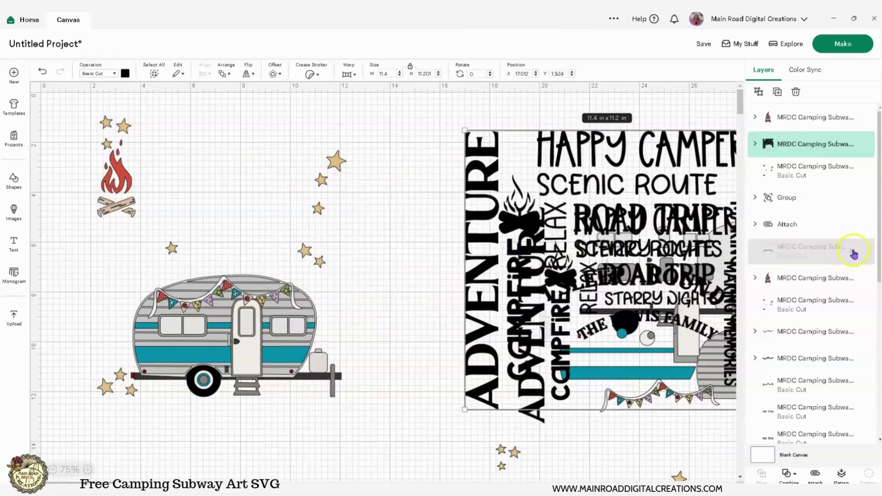
Step: Unhide the separate "I SLEEP AROUND" layer, move the campfire and stars aside, and place the phrase just above the camper
click(853, 251)
drag(505, 330, 237, 287)
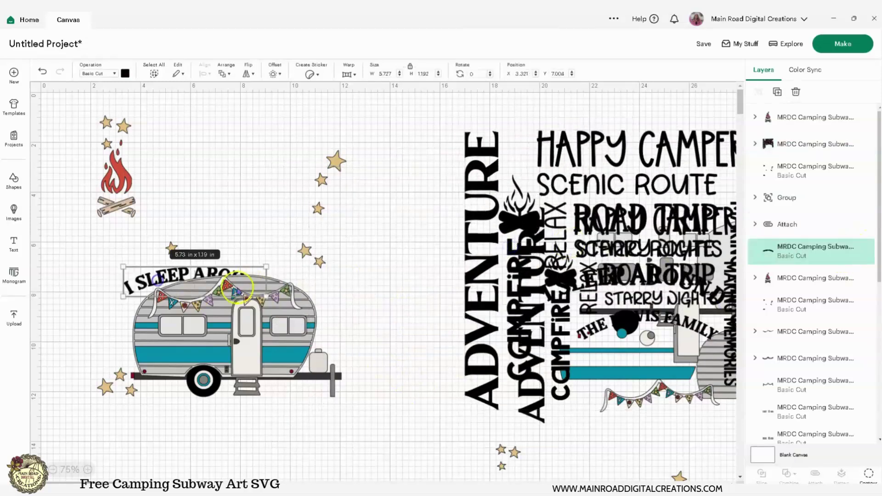
drag(107, 191, 598, 176)
click(338, 163)
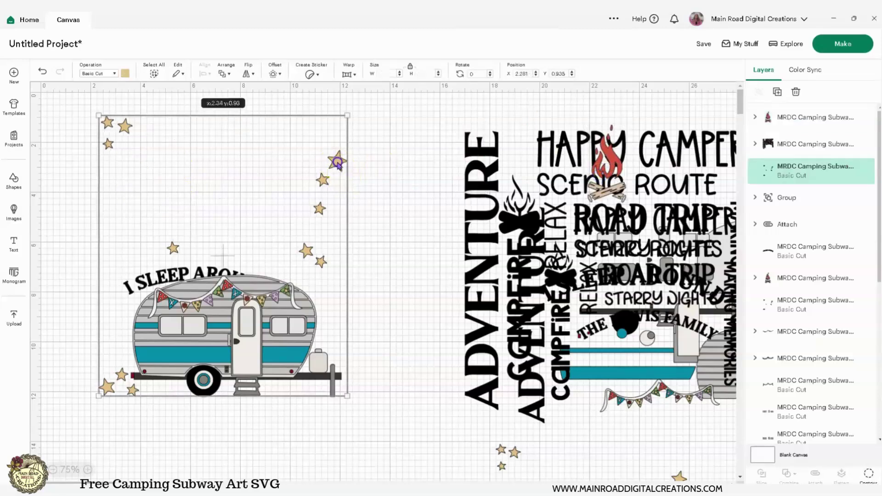
drag(337, 163, 706, 199)
drag(184, 265, 211, 256)
Step: Select the camper with "I SLEEP AROUND", enlarge them together to about 13 in wide, and reposition them in the empty canvas area
drag(355, 438, 44, 202)
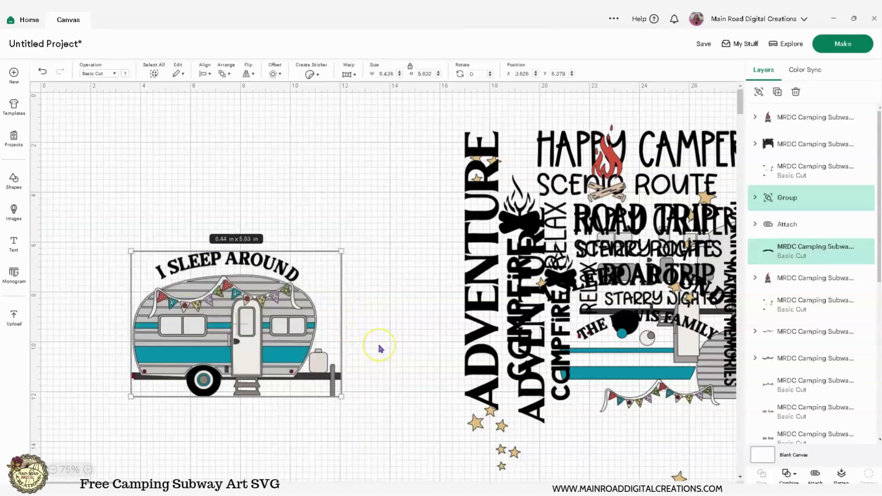
drag(131, 252, 91, 182)
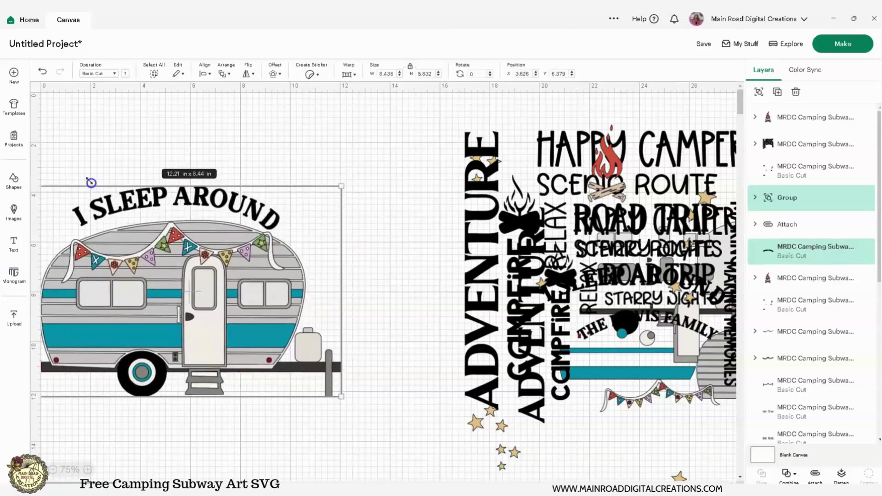
drag(214, 248, 267, 252)
drag(394, 399, 416, 407)
click(409, 435)
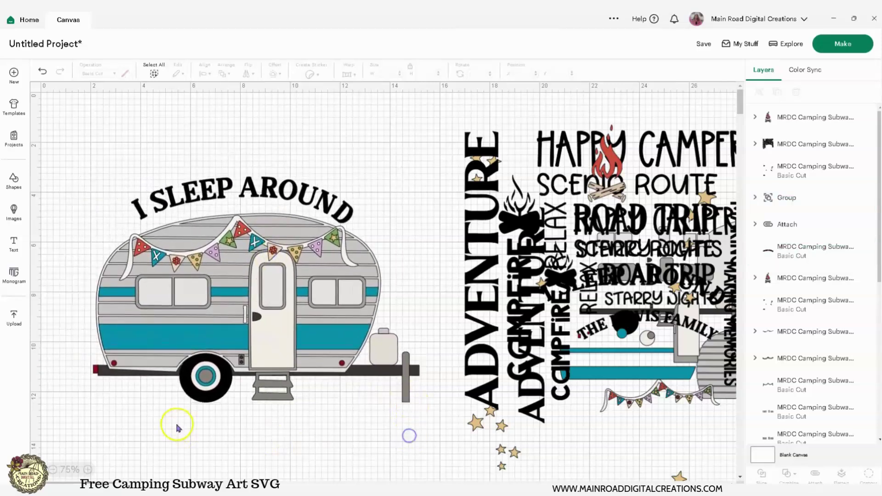